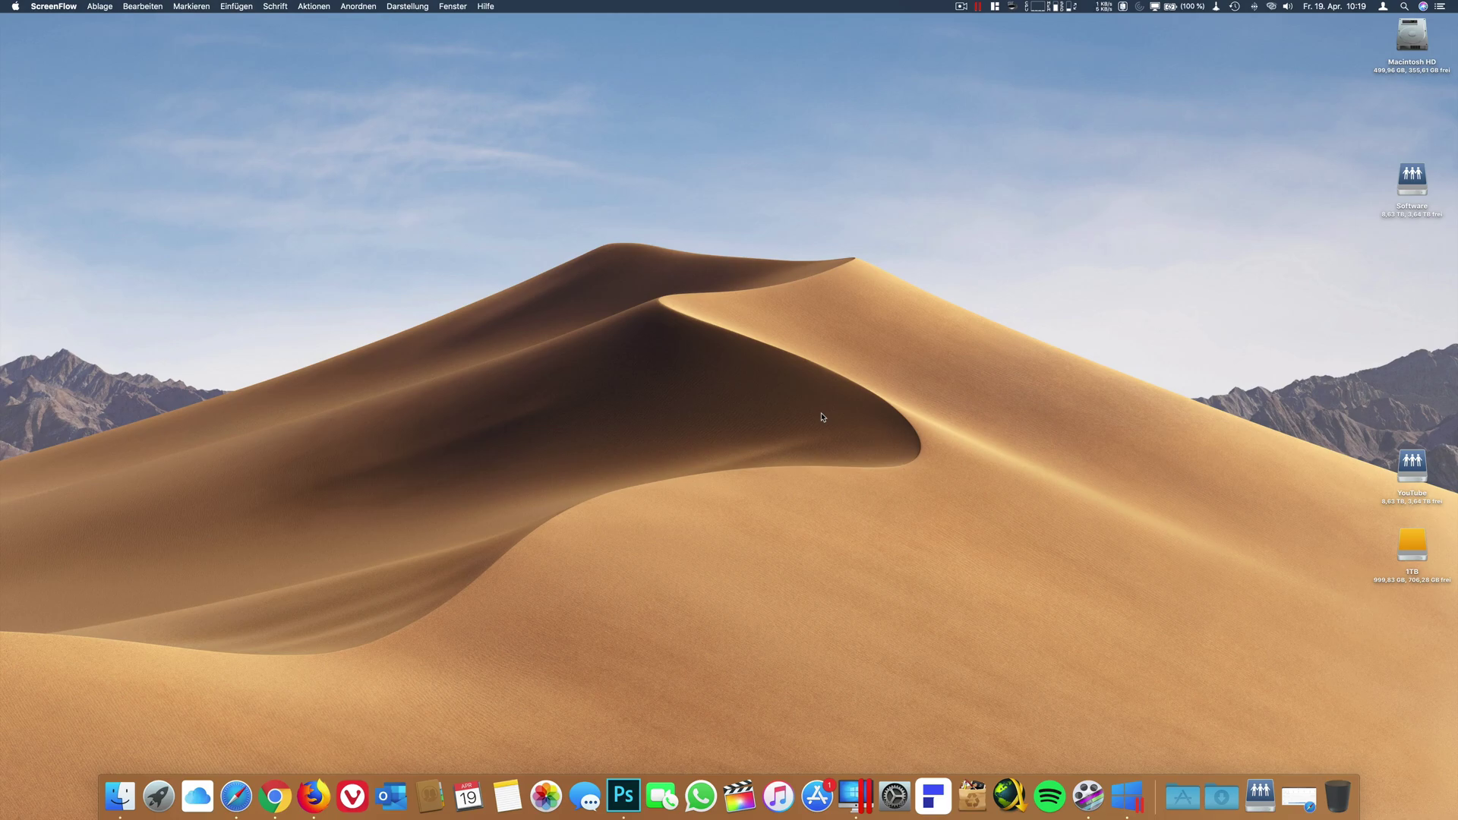
Switch to Safari and review the RADIUS server settings in the UniFi controller's services.
click(236, 795)
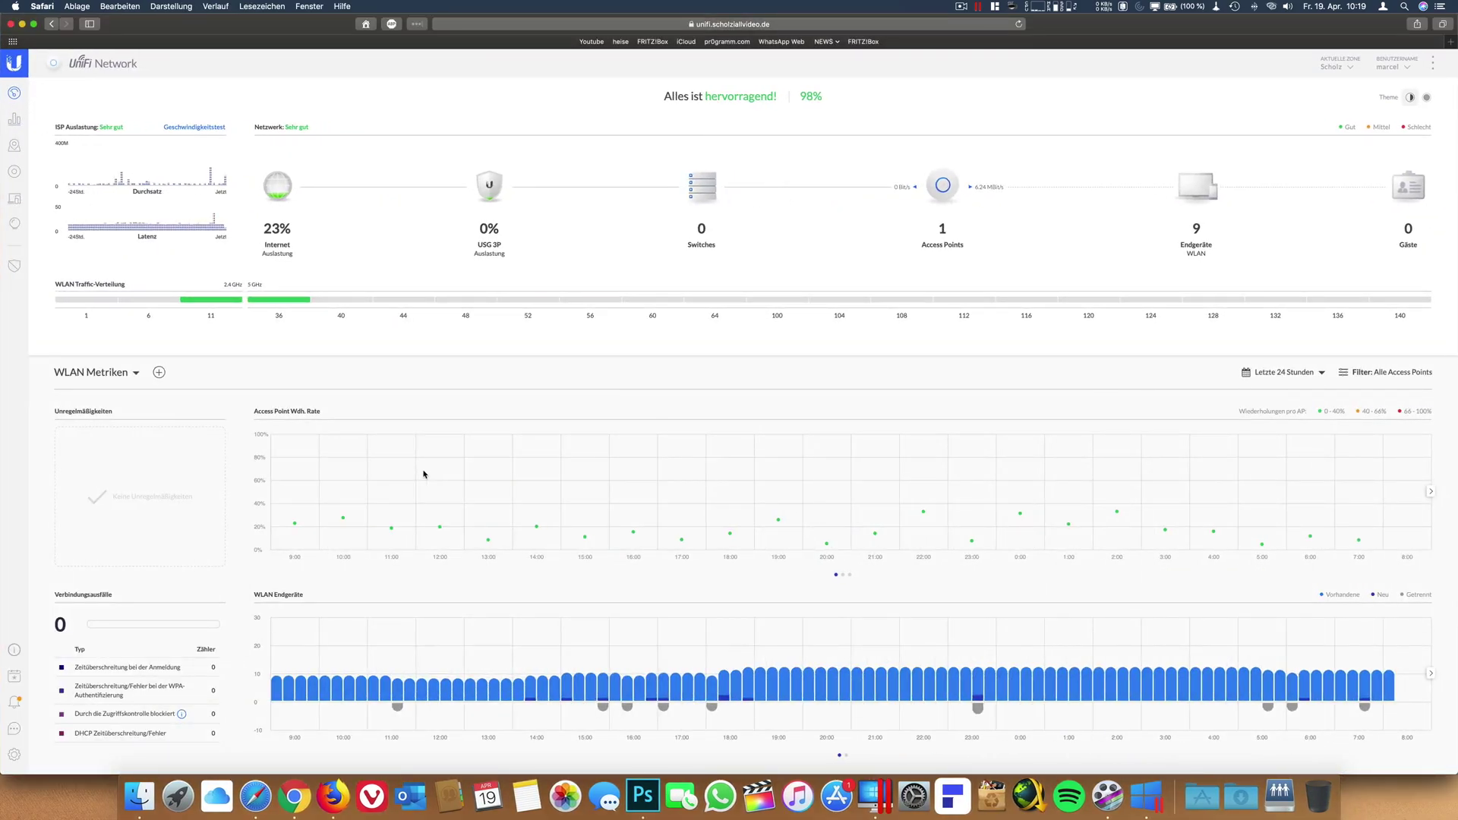
click(14, 754)
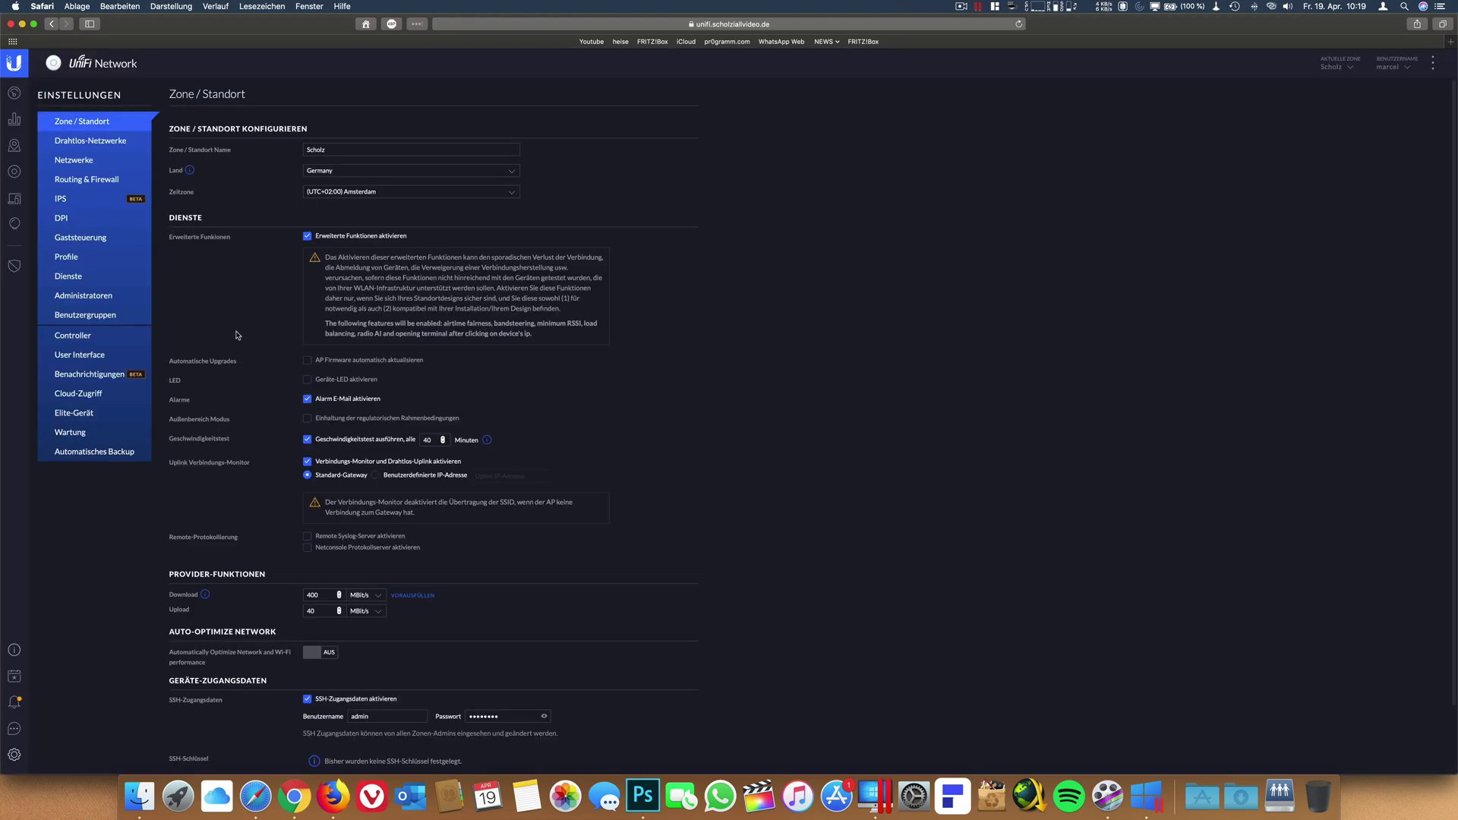
click(80, 277)
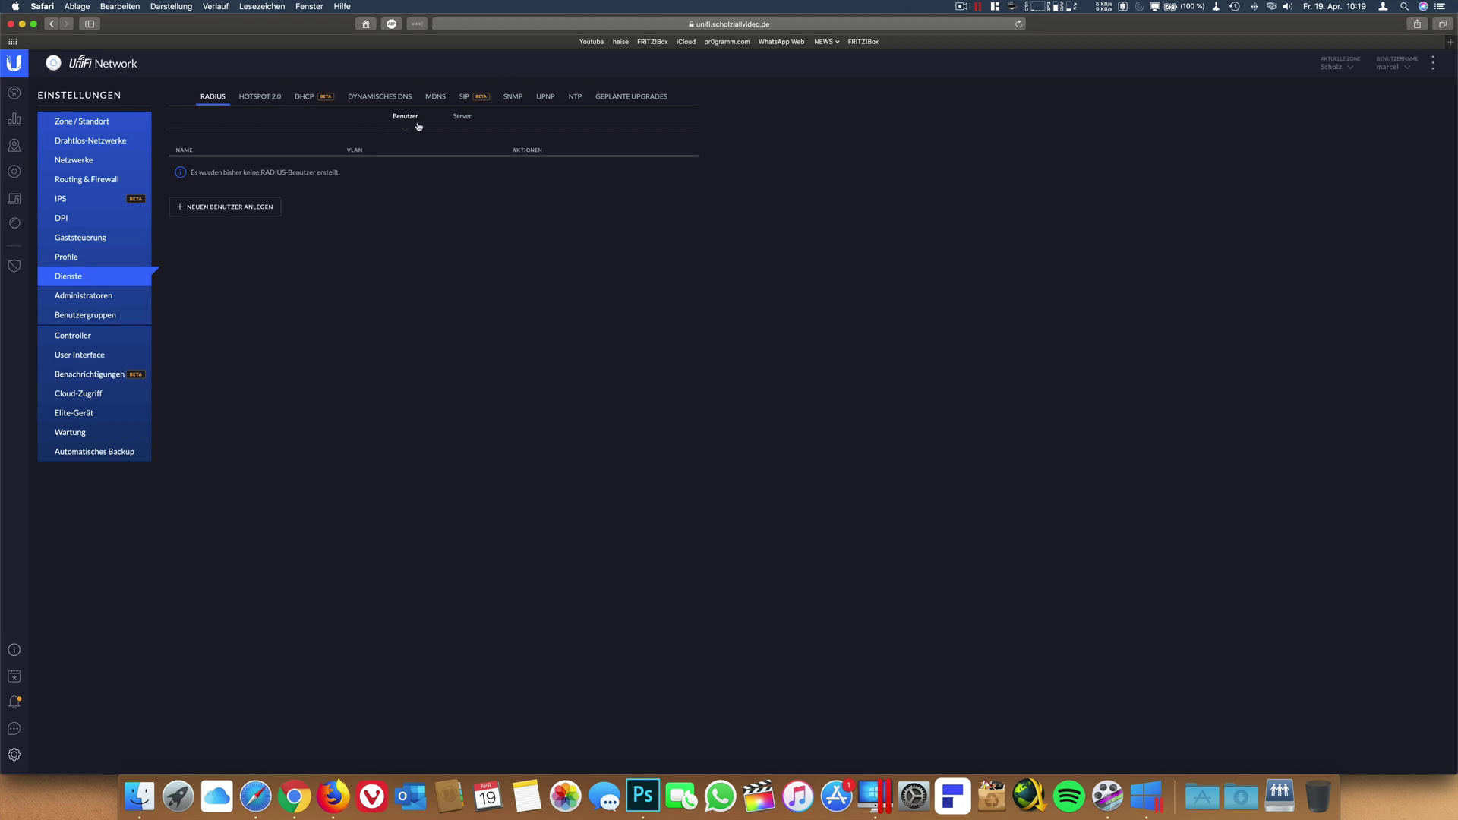
click(462, 116)
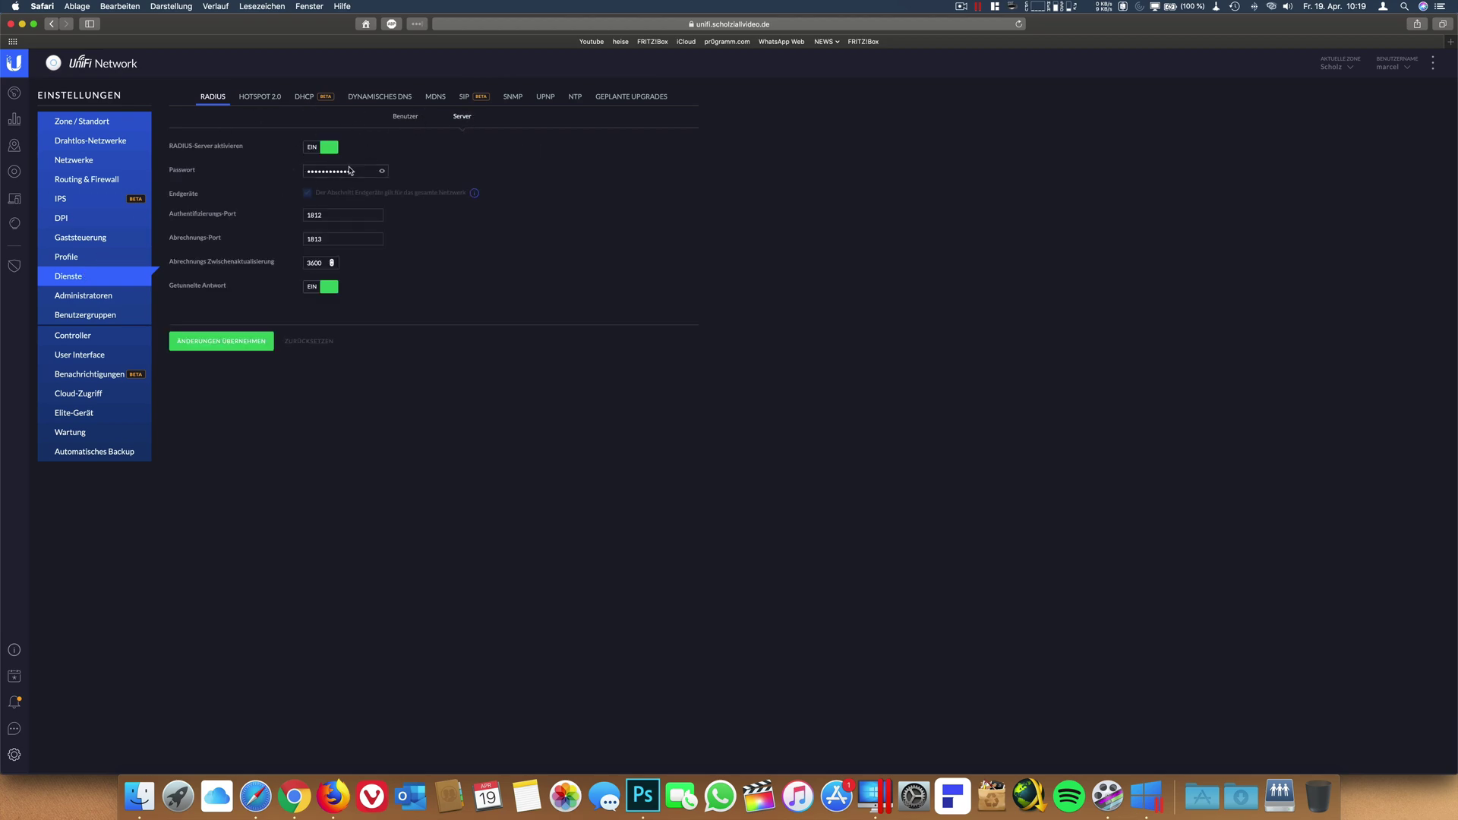
Create and save a new RADIUS user with a user name and password, leaving VLAN and tunnel options at their defaults.
click(408, 117)
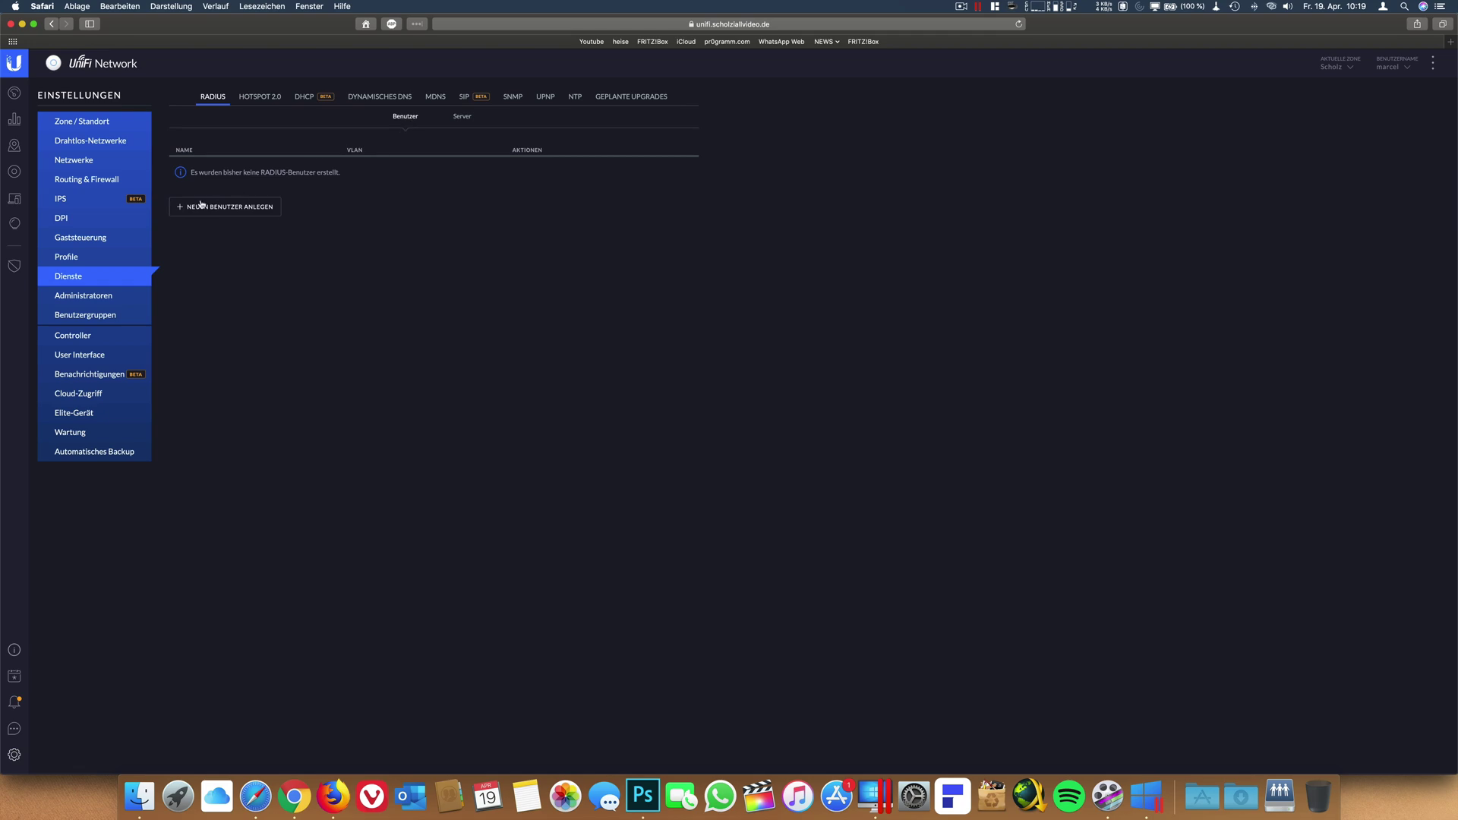
click(211, 208)
click(335, 167)
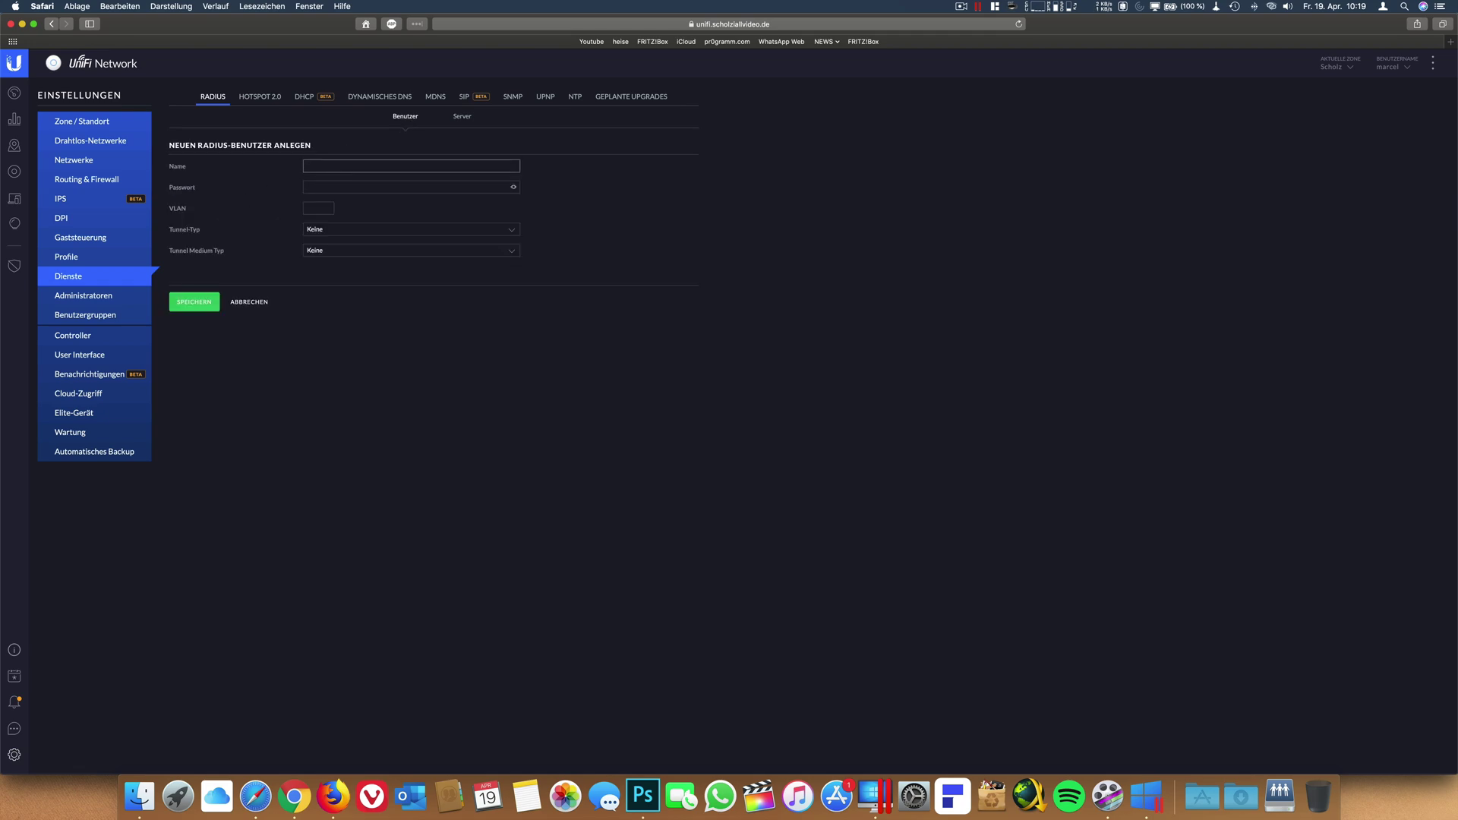
click(410, 187)
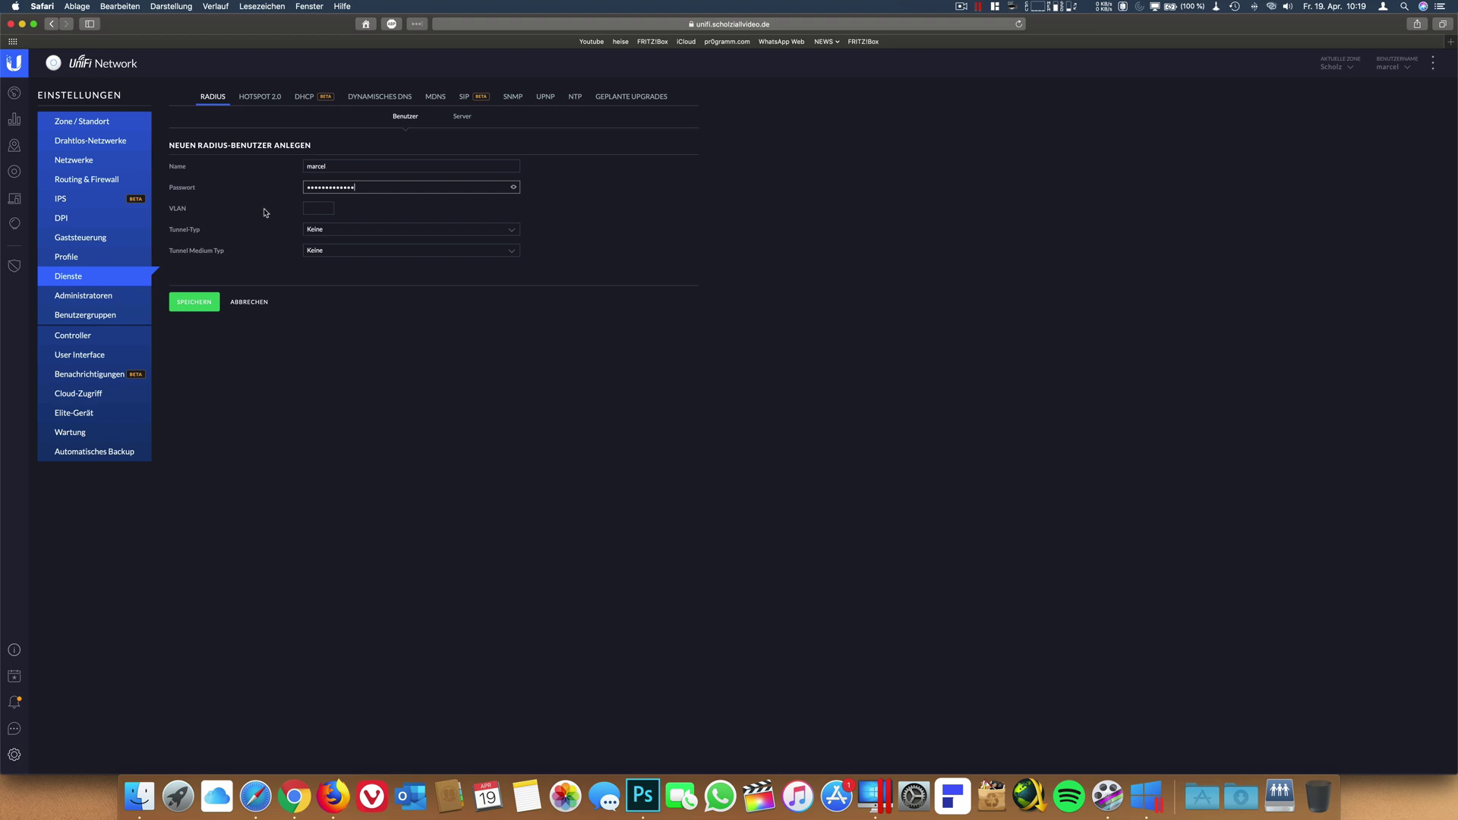
click(194, 308)
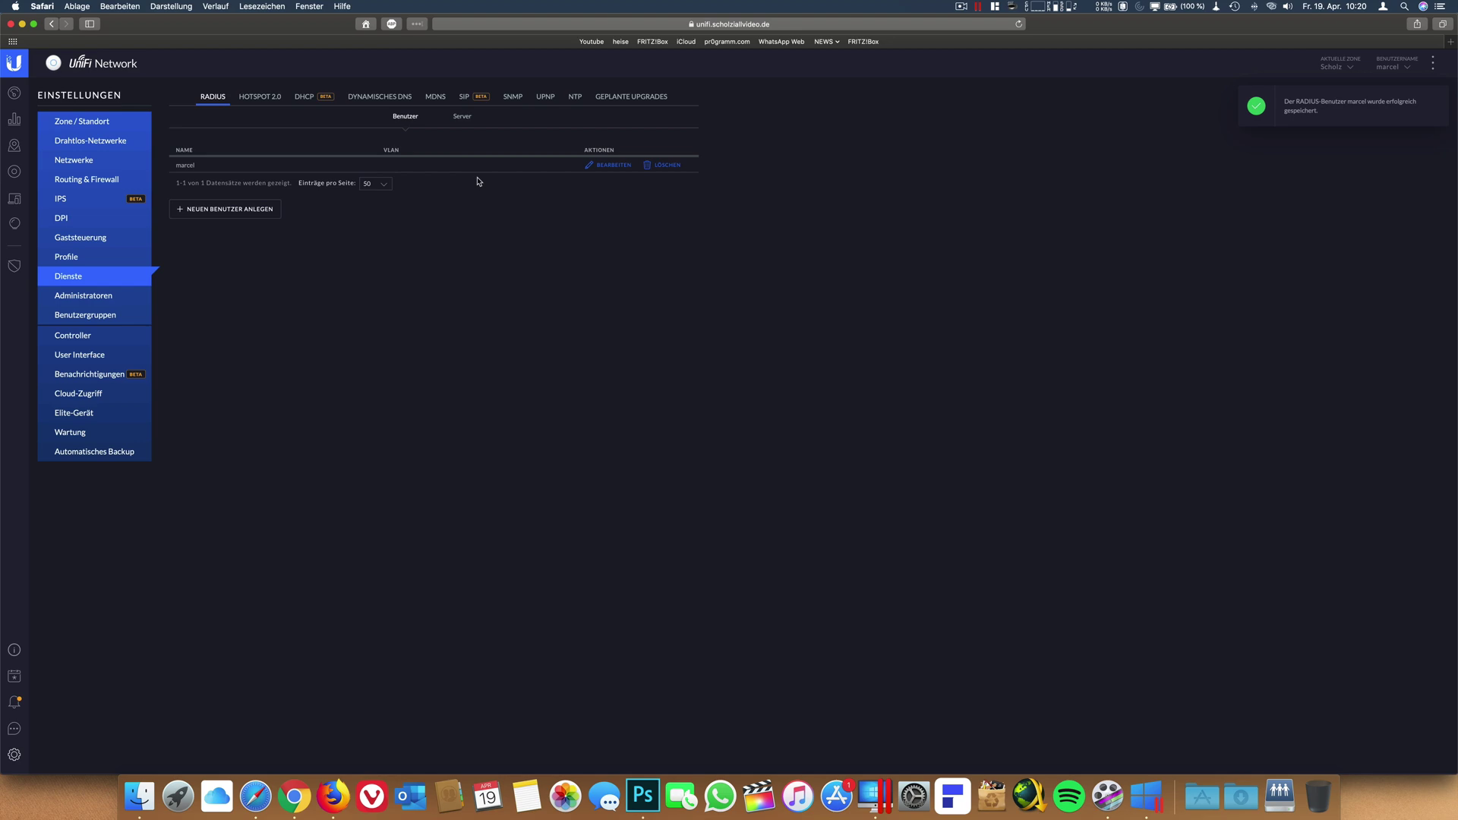
Start a new network named VPN_EXTERN as a remote user VPN of type L2TP server.
click(94, 166)
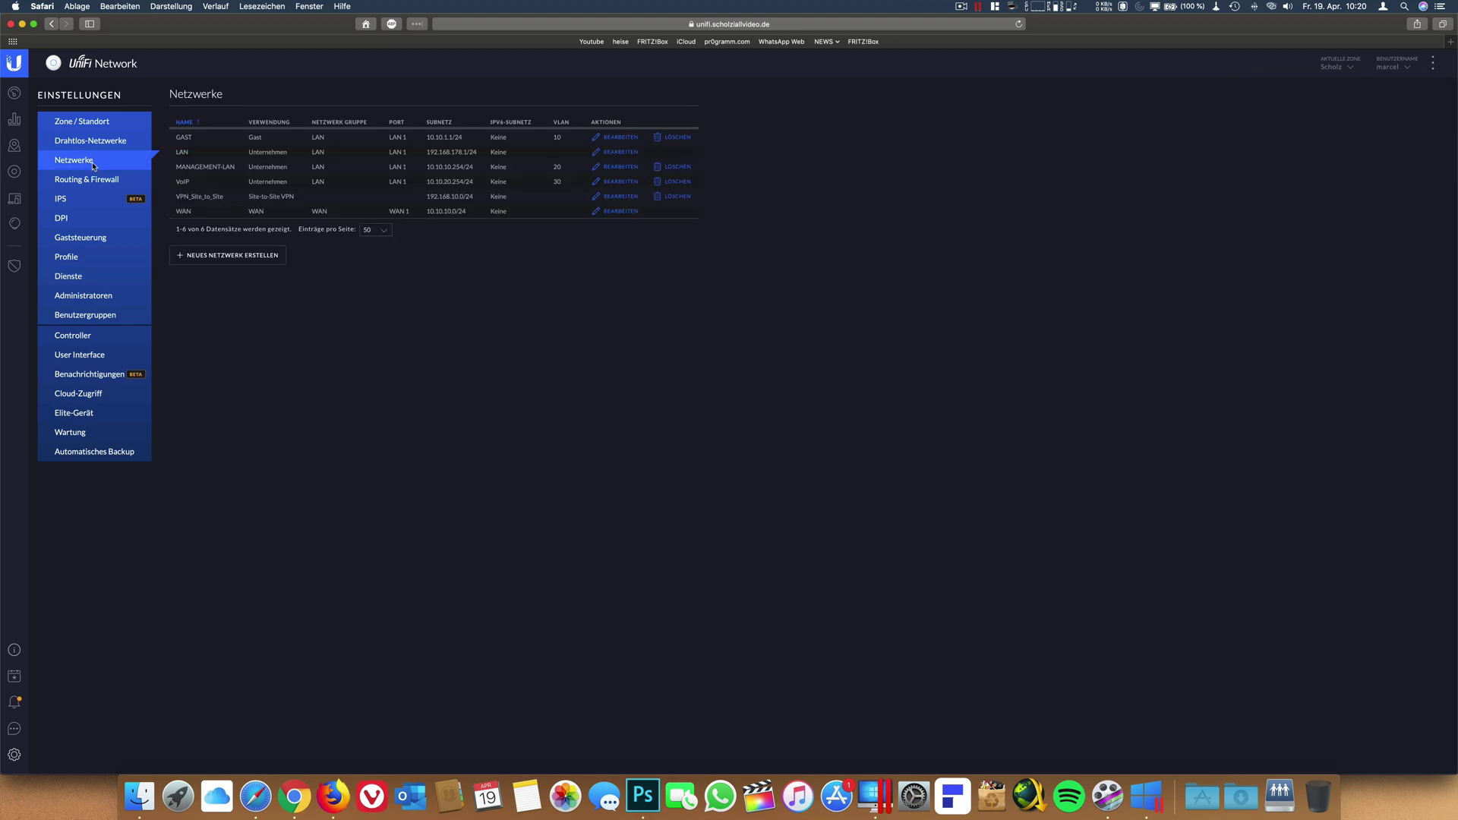
click(205, 255)
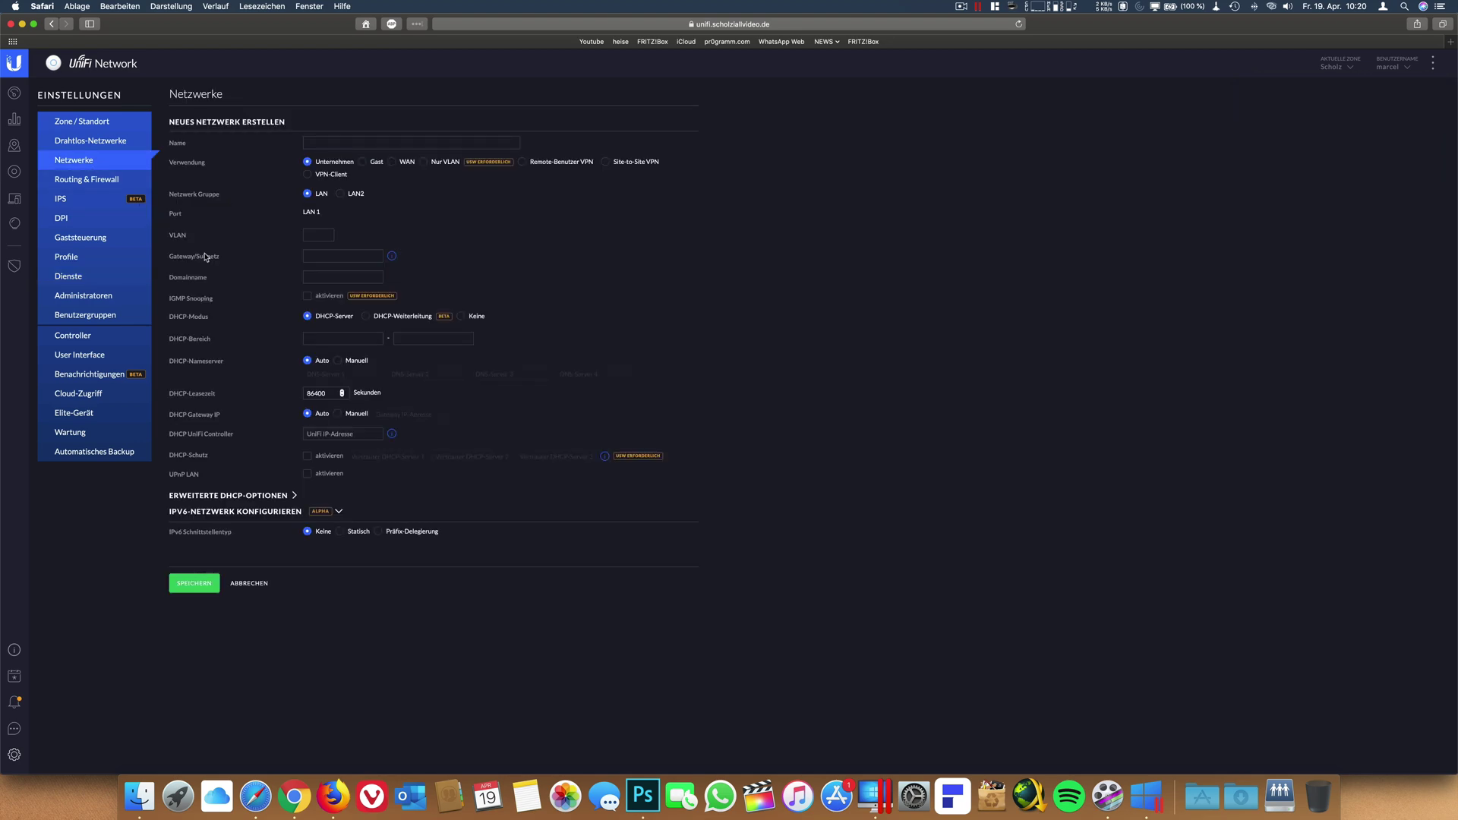
click(522, 162)
click(425, 143)
text(V)
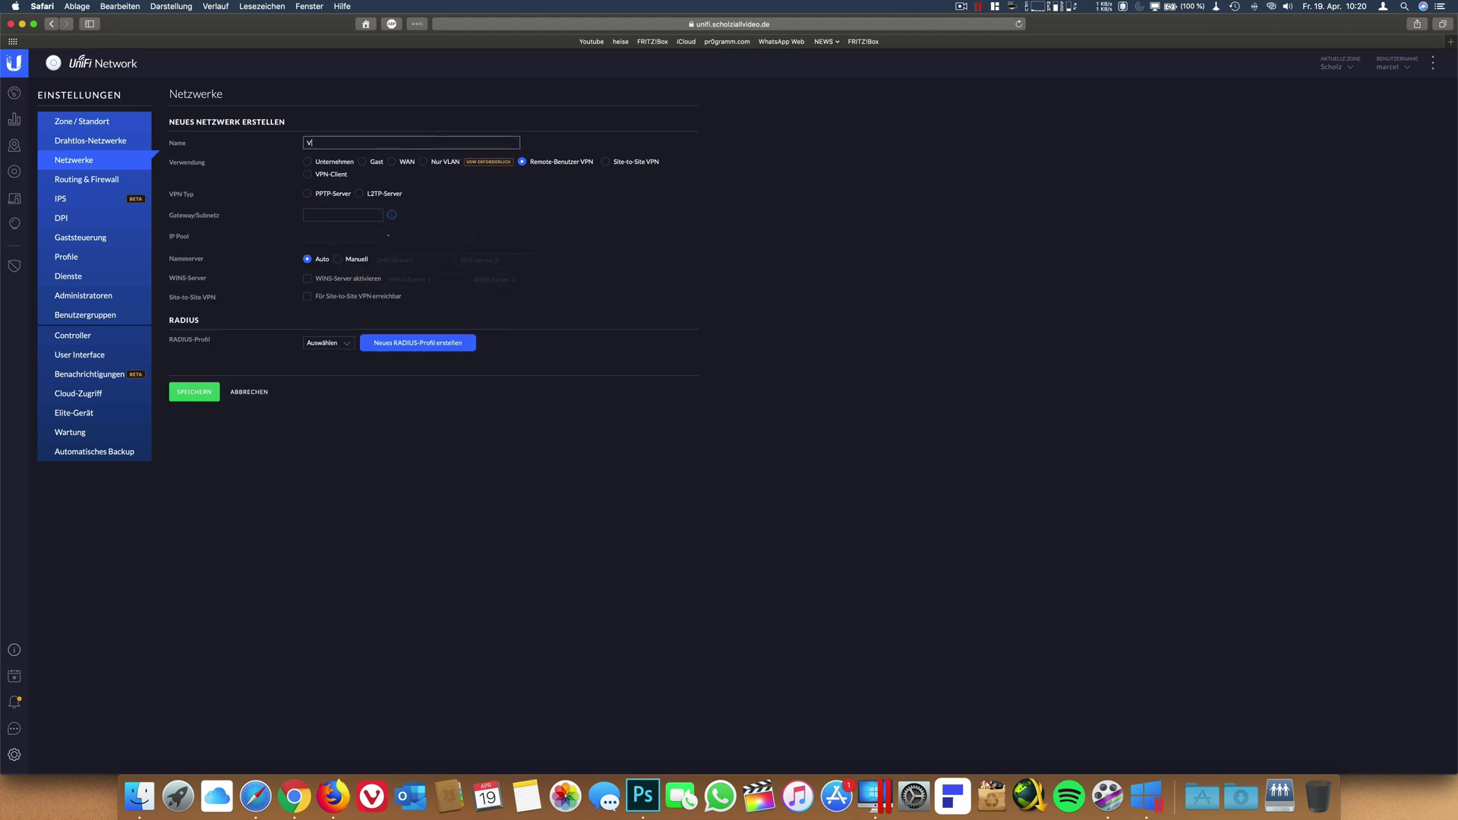
text(PN_EXTERN)
click(360, 194)
Enter the pre-shared key for the VPN network and set its gateway/subnet to 10.10.50.1/24.
click(341, 216)
text(a)
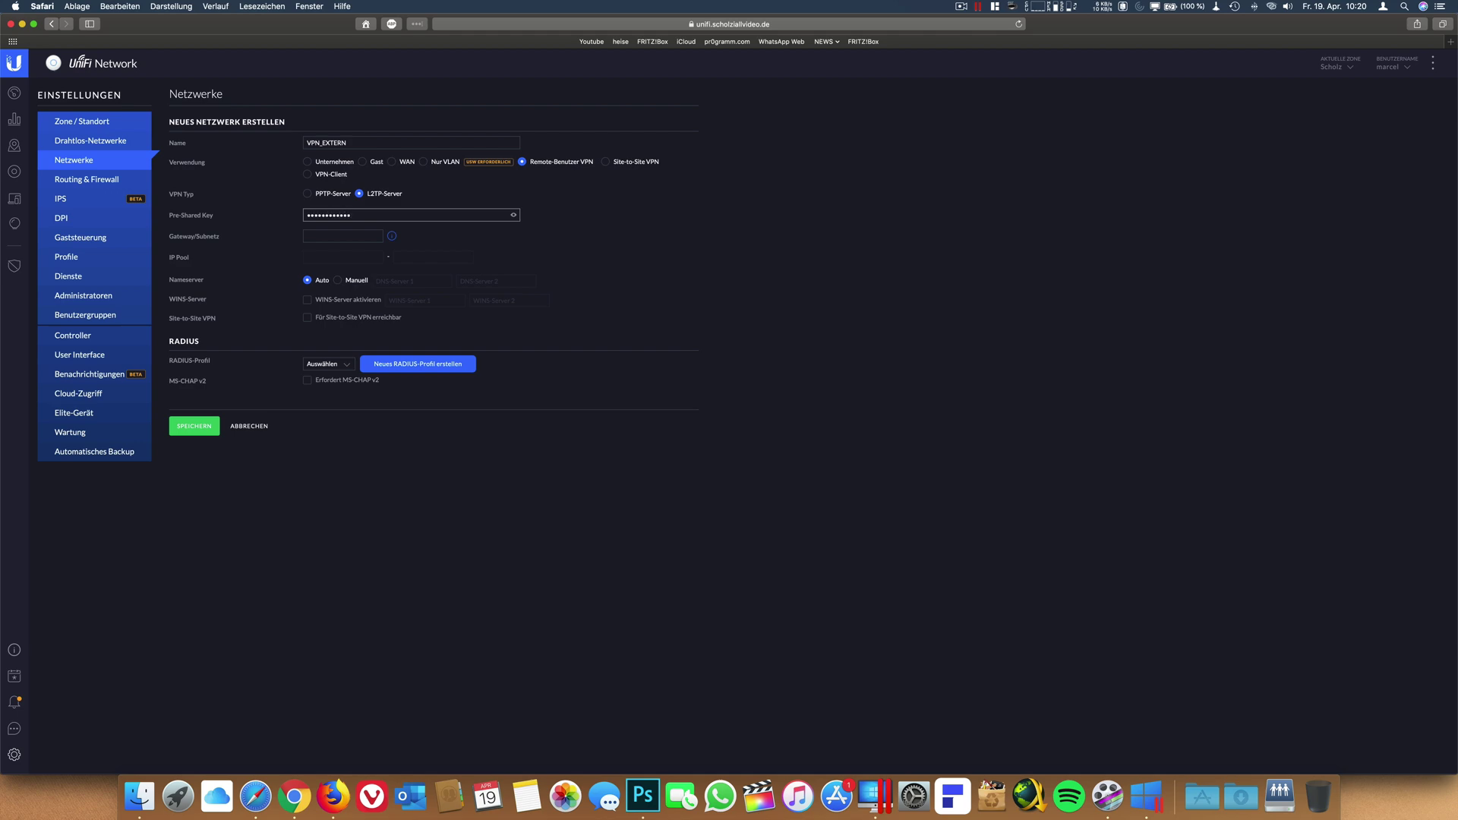
click(320, 237)
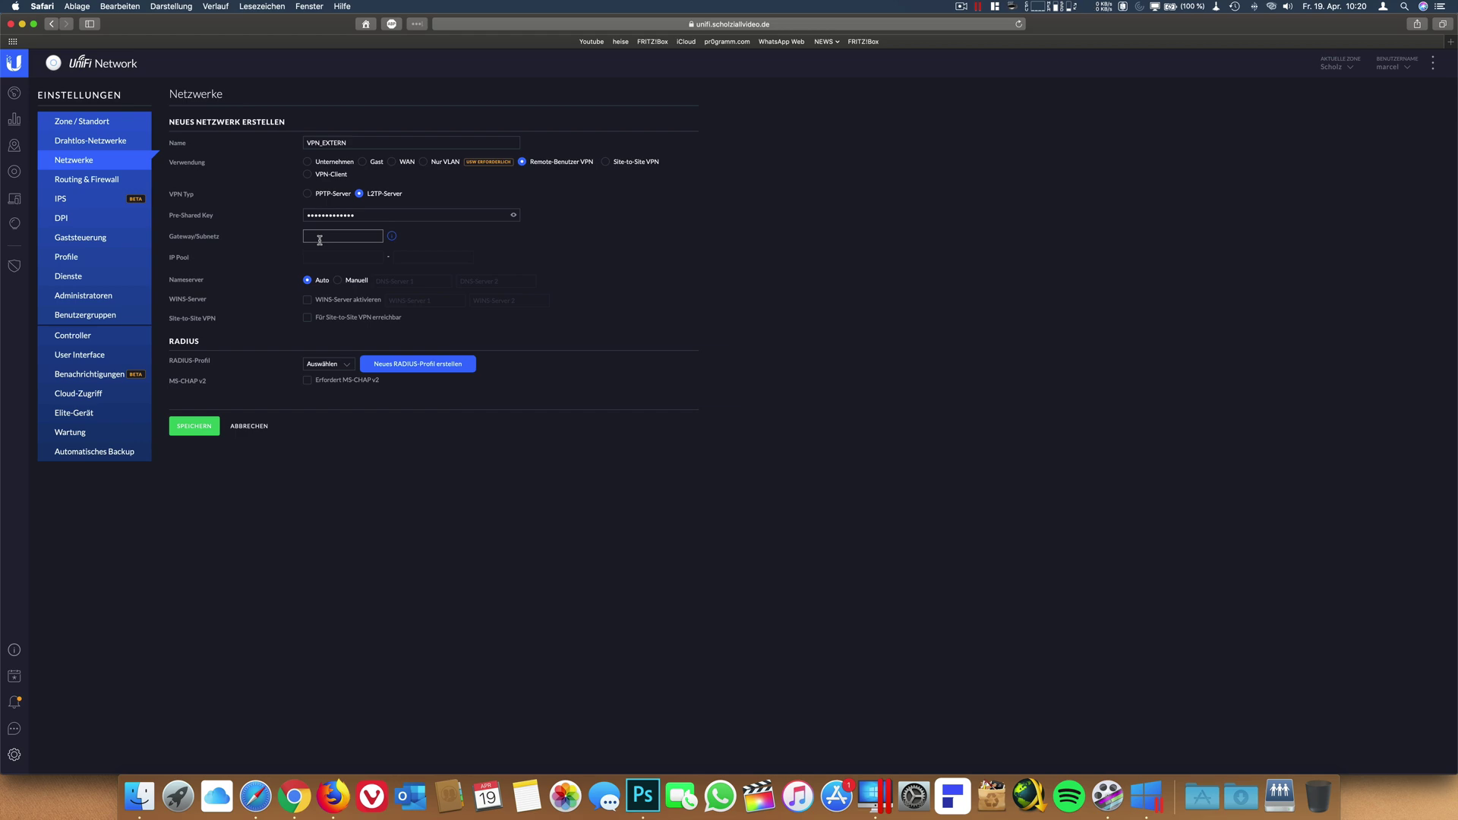
text(10.10.50.1/24)
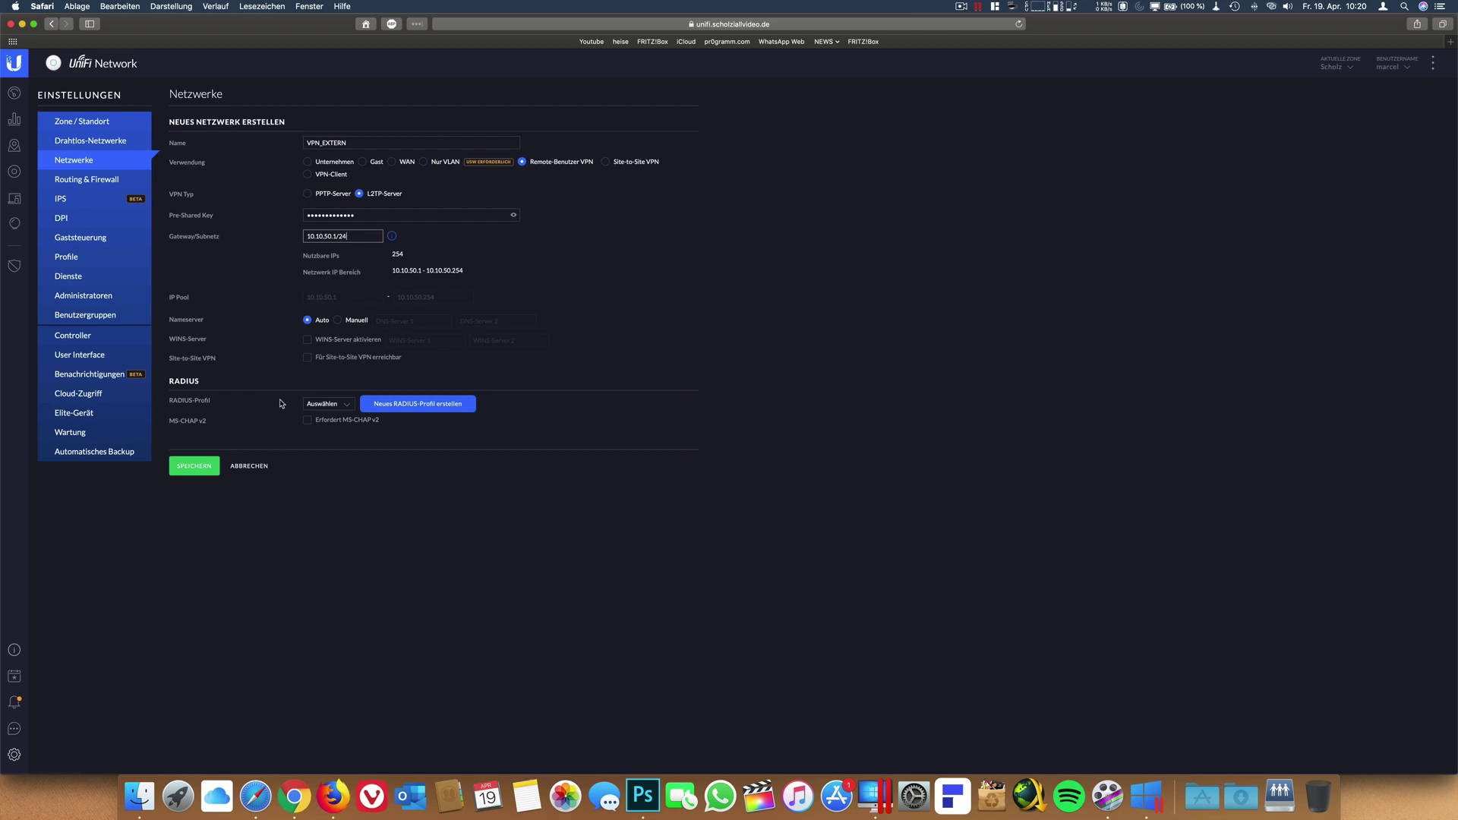
Assign the Default RADIUS profile to the VPN network and save it.
click(323, 405)
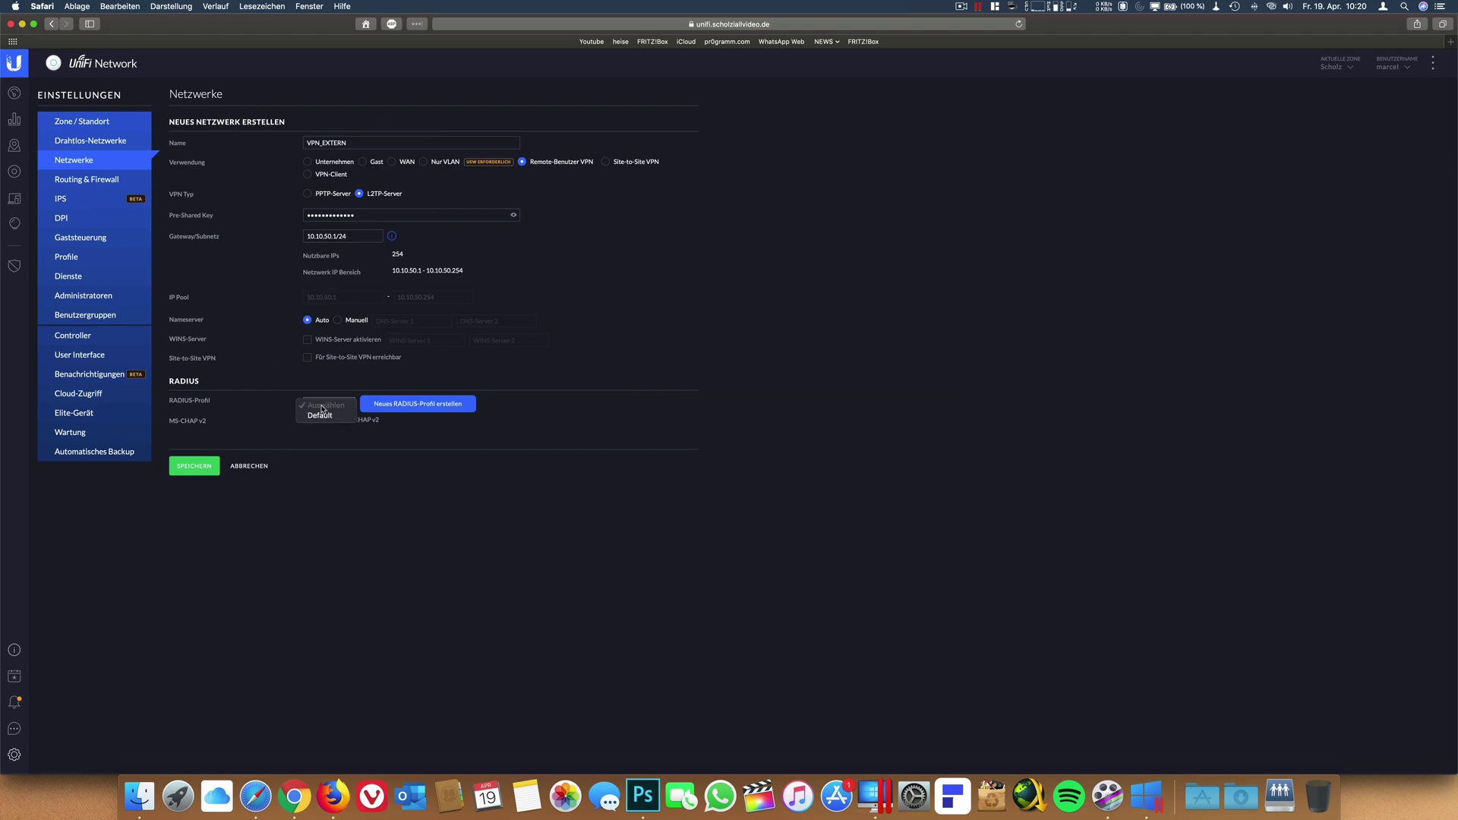
click(322, 417)
click(193, 468)
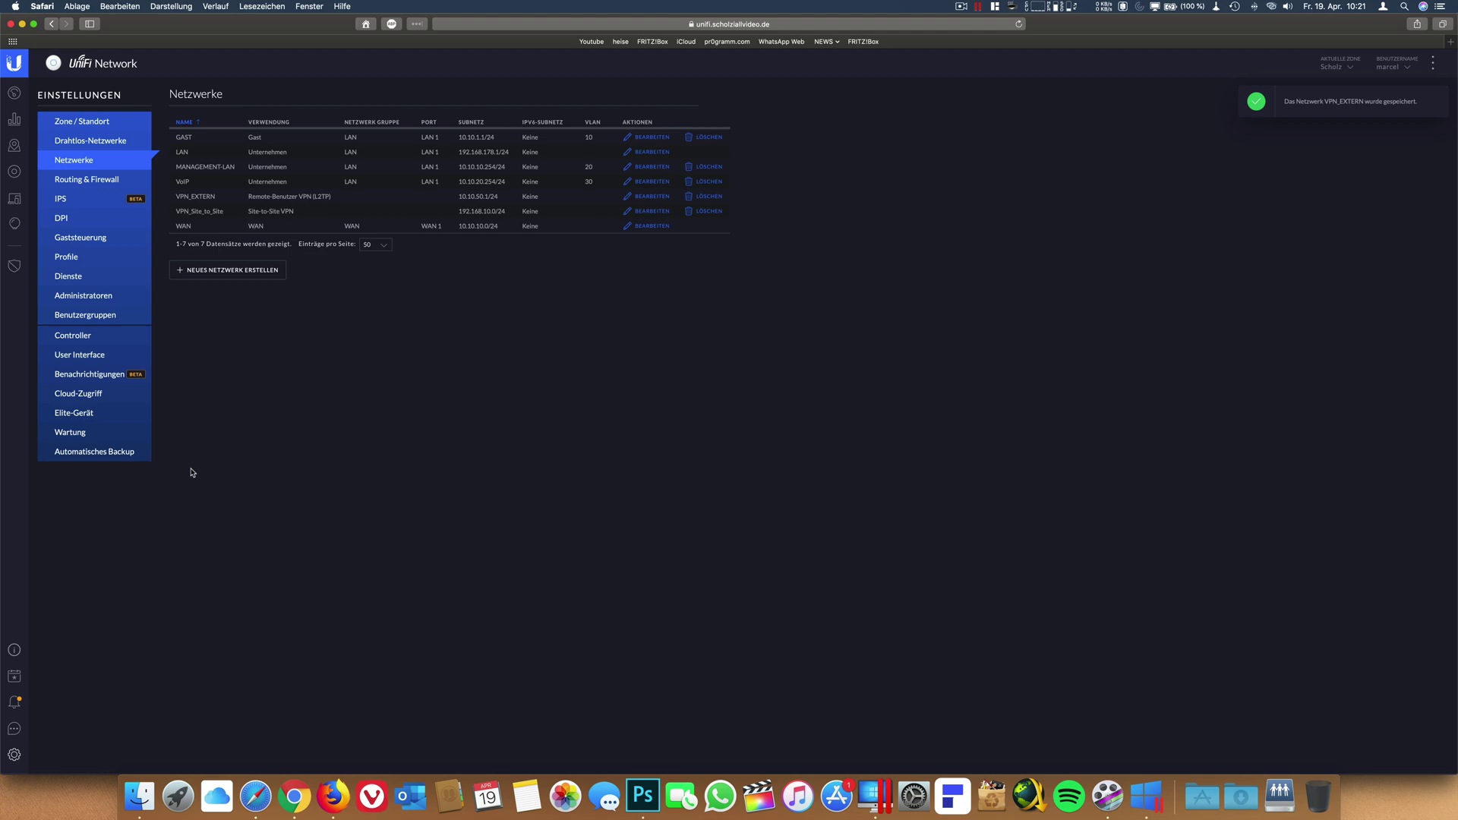
Check the gateway's provisioning status in the UniFi device list, then minimize the browser window.
click(13, 171)
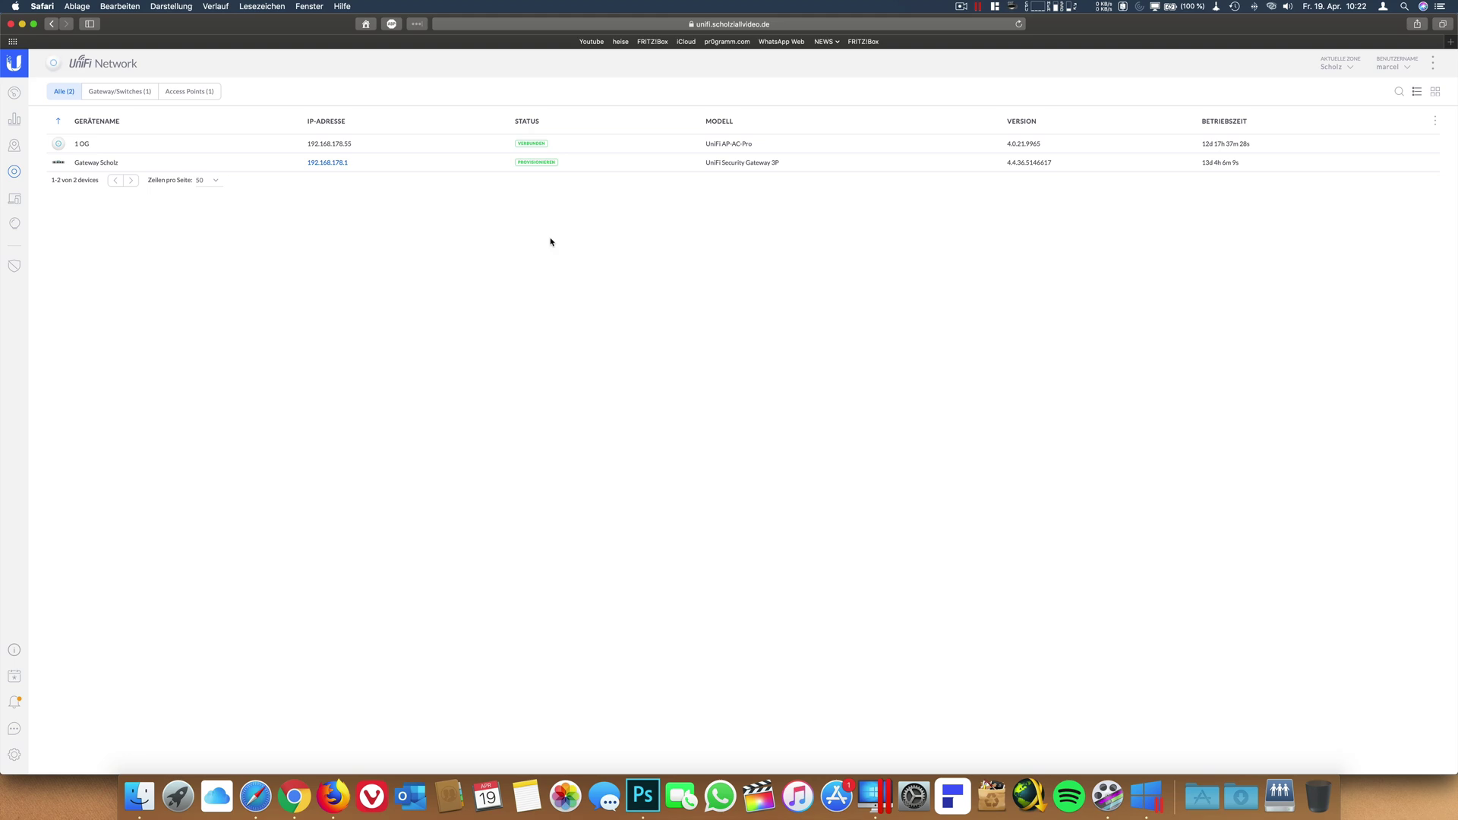
click(22, 23)
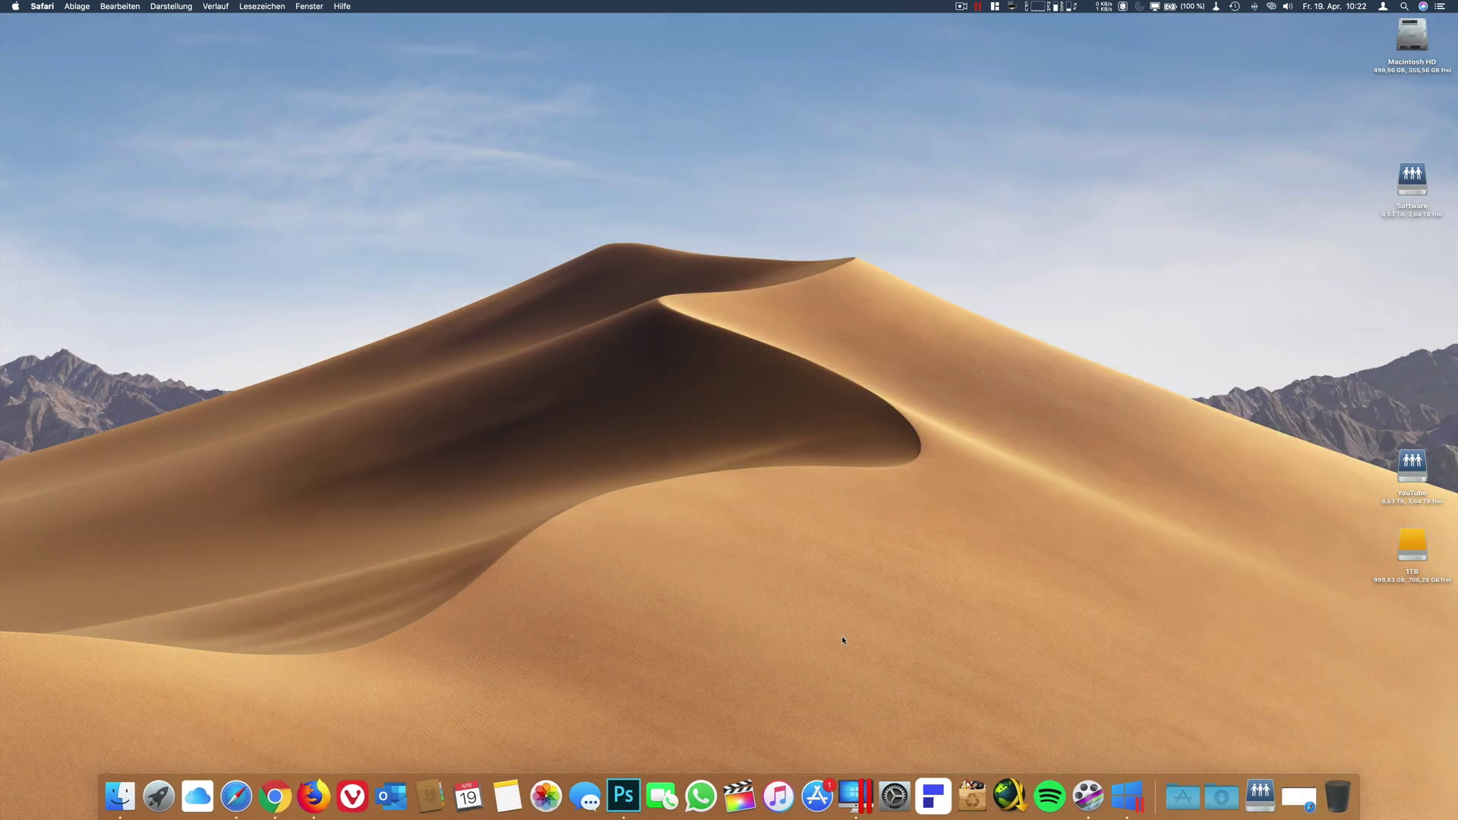
Switch to System Preferences and inspect the WLAN connection in the Mac's network settings.
click(894, 796)
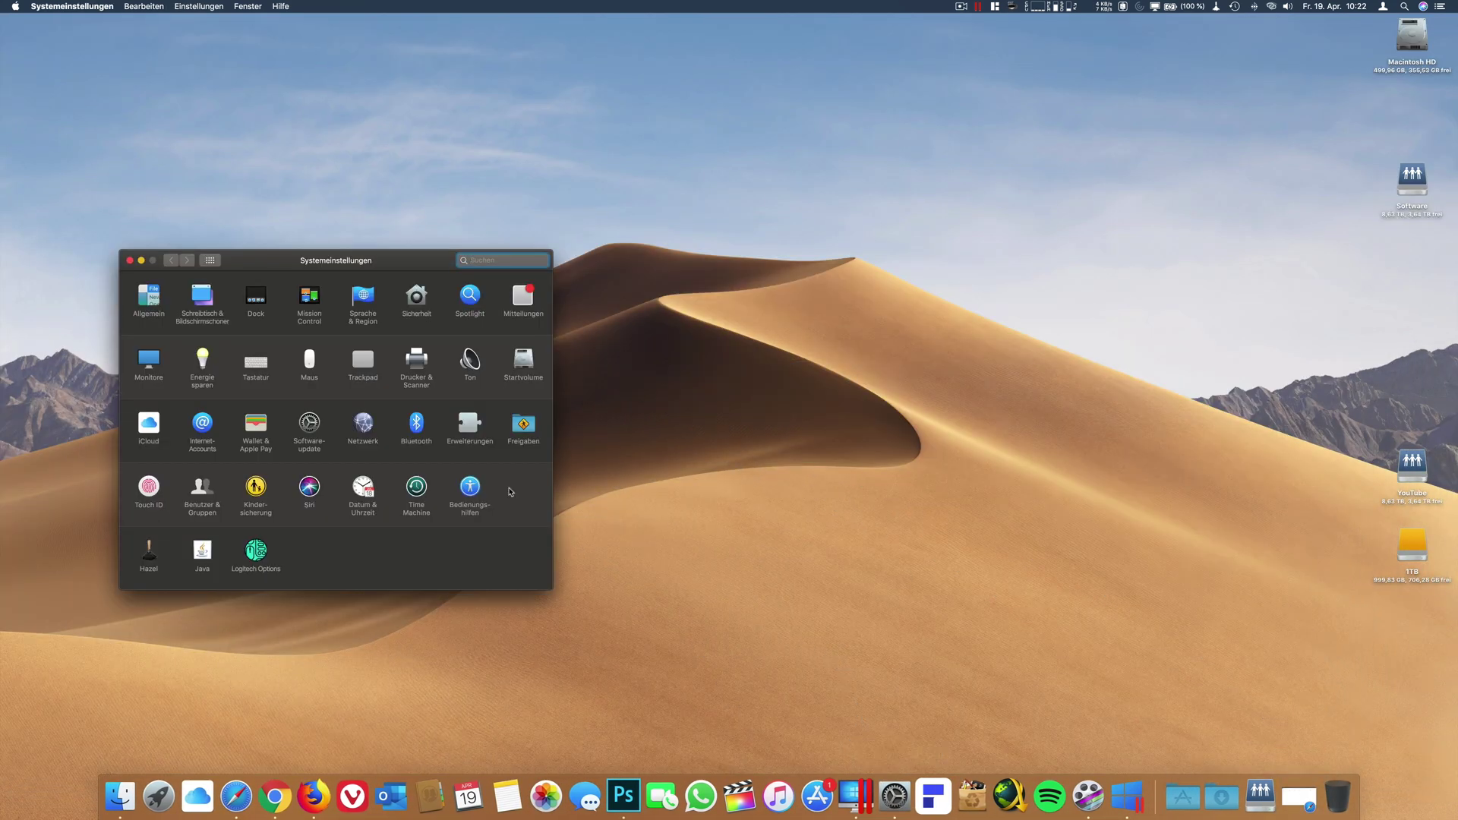
click(363, 424)
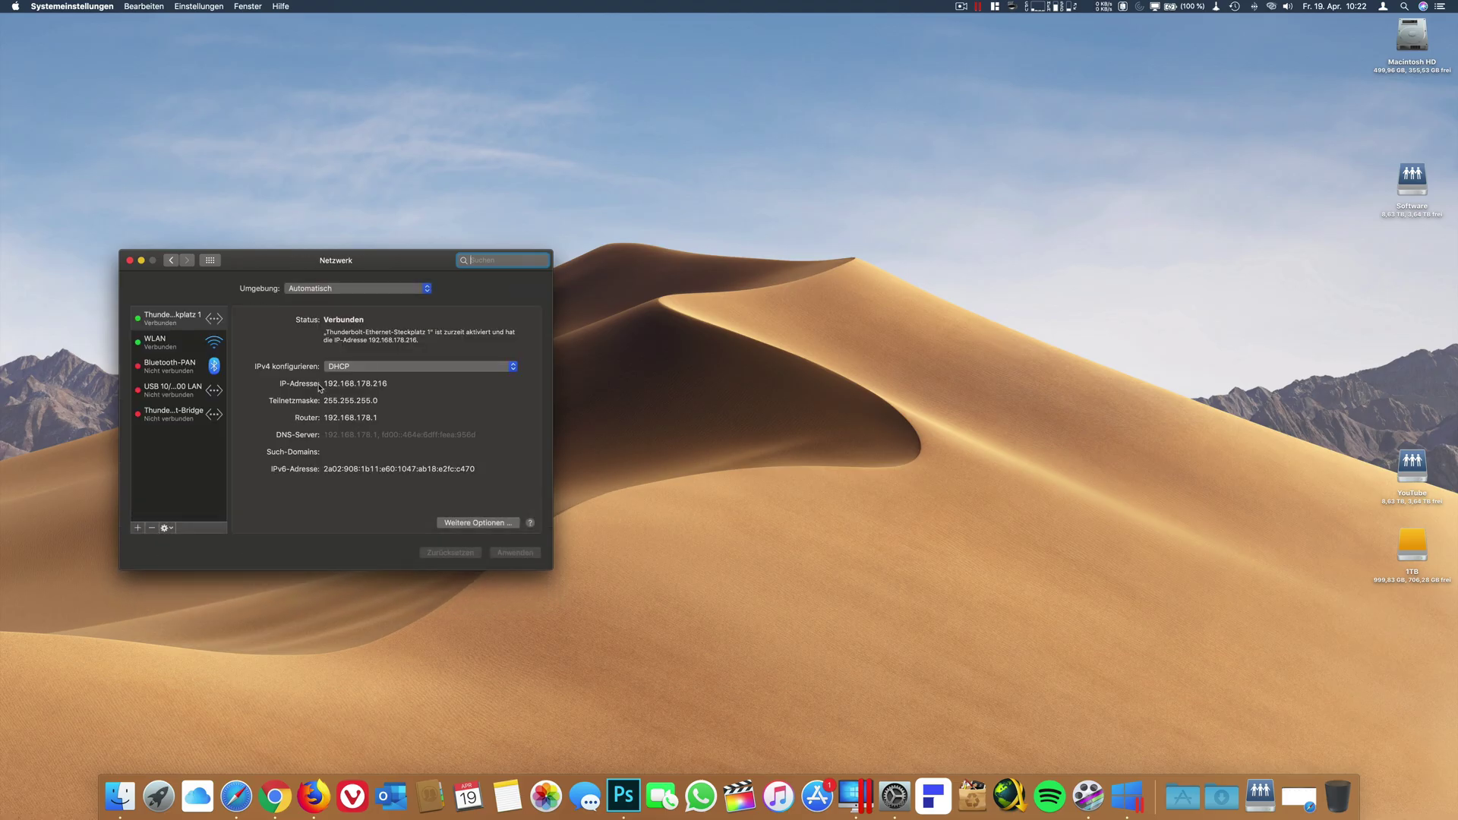
click(168, 339)
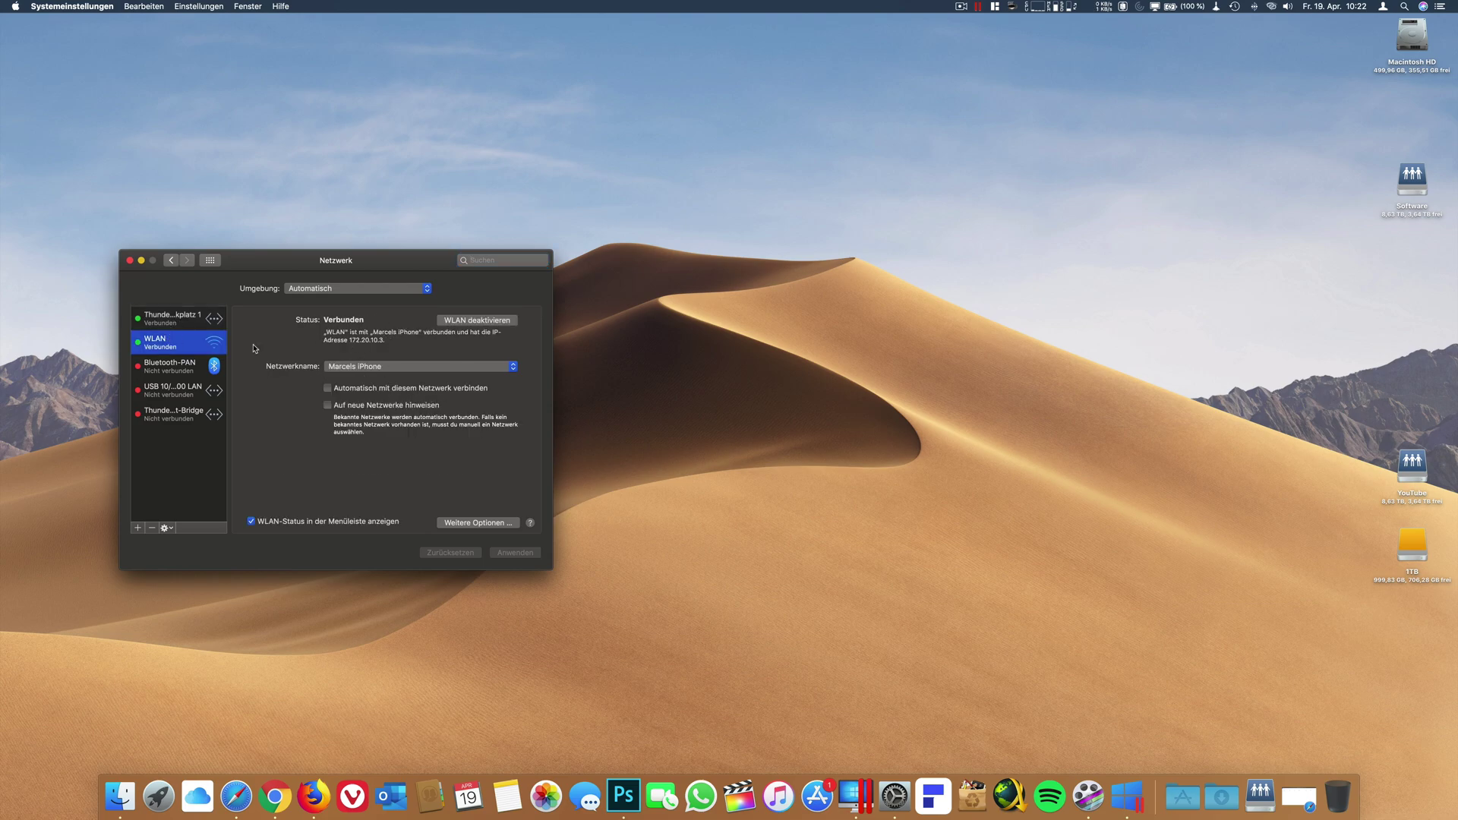
Create a VPN network service of type L2TP über IPSec named VPN USG.
click(137, 528)
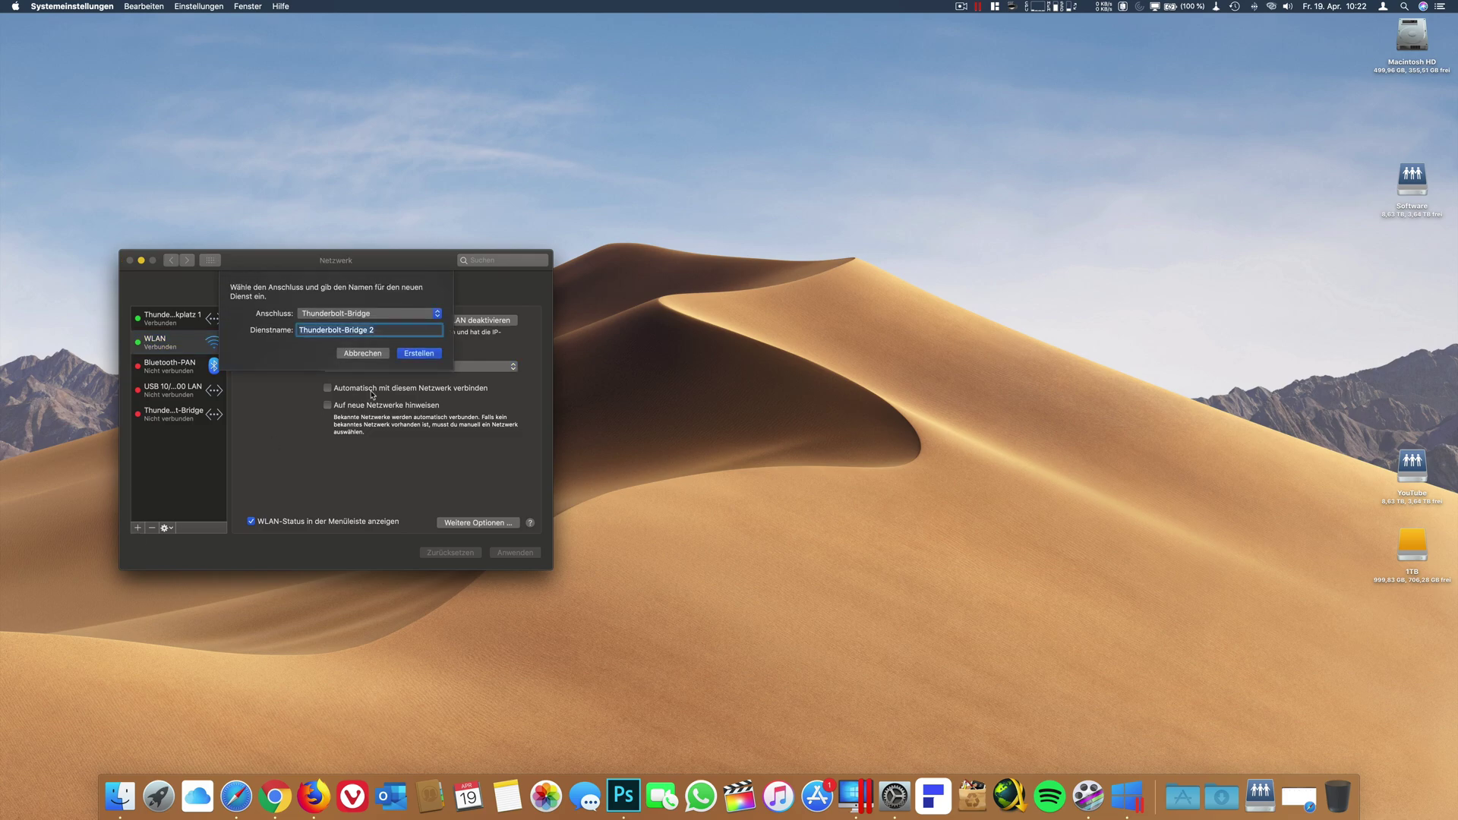
click(403, 320)
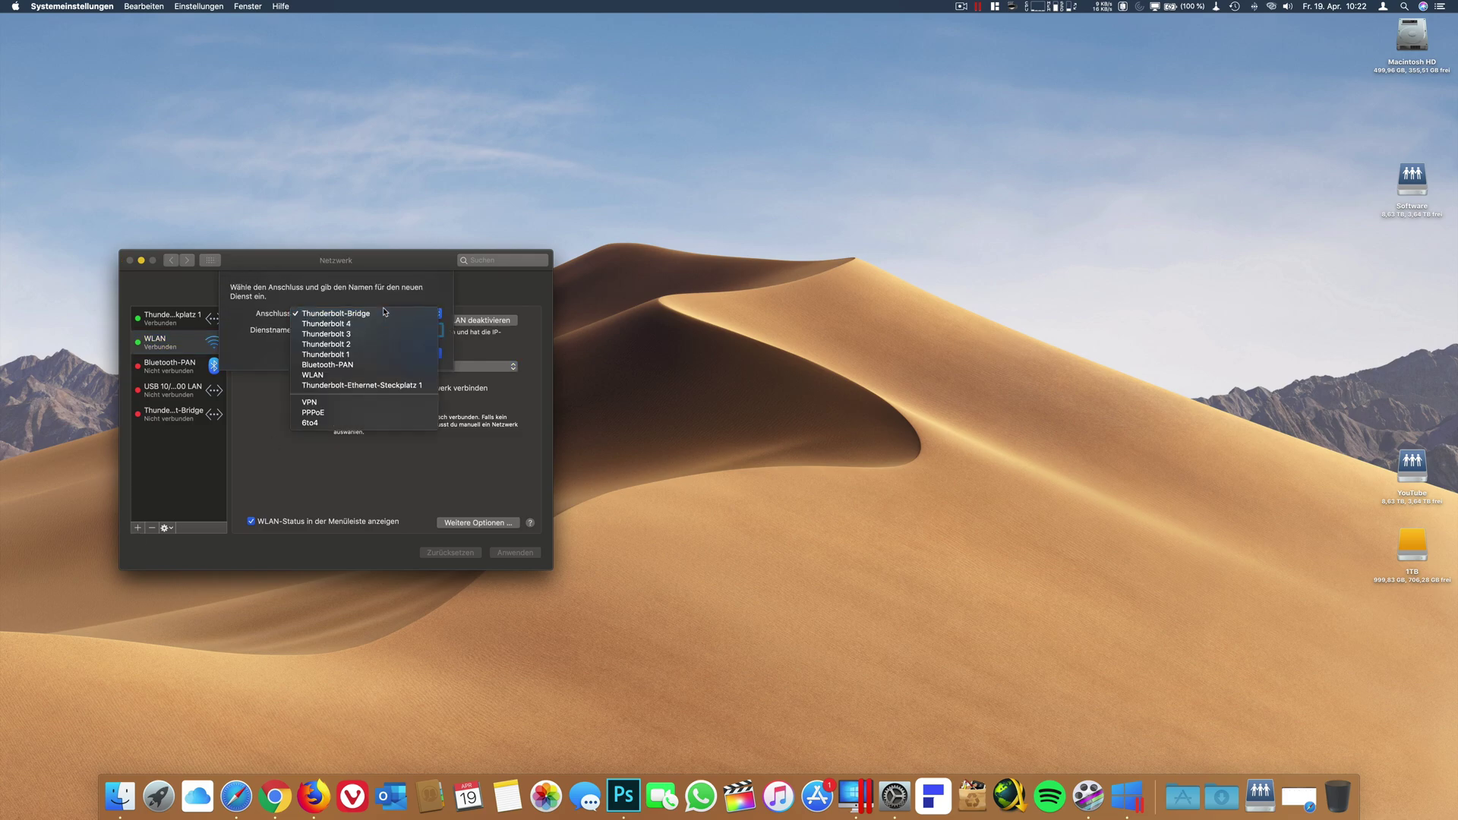
click(327, 405)
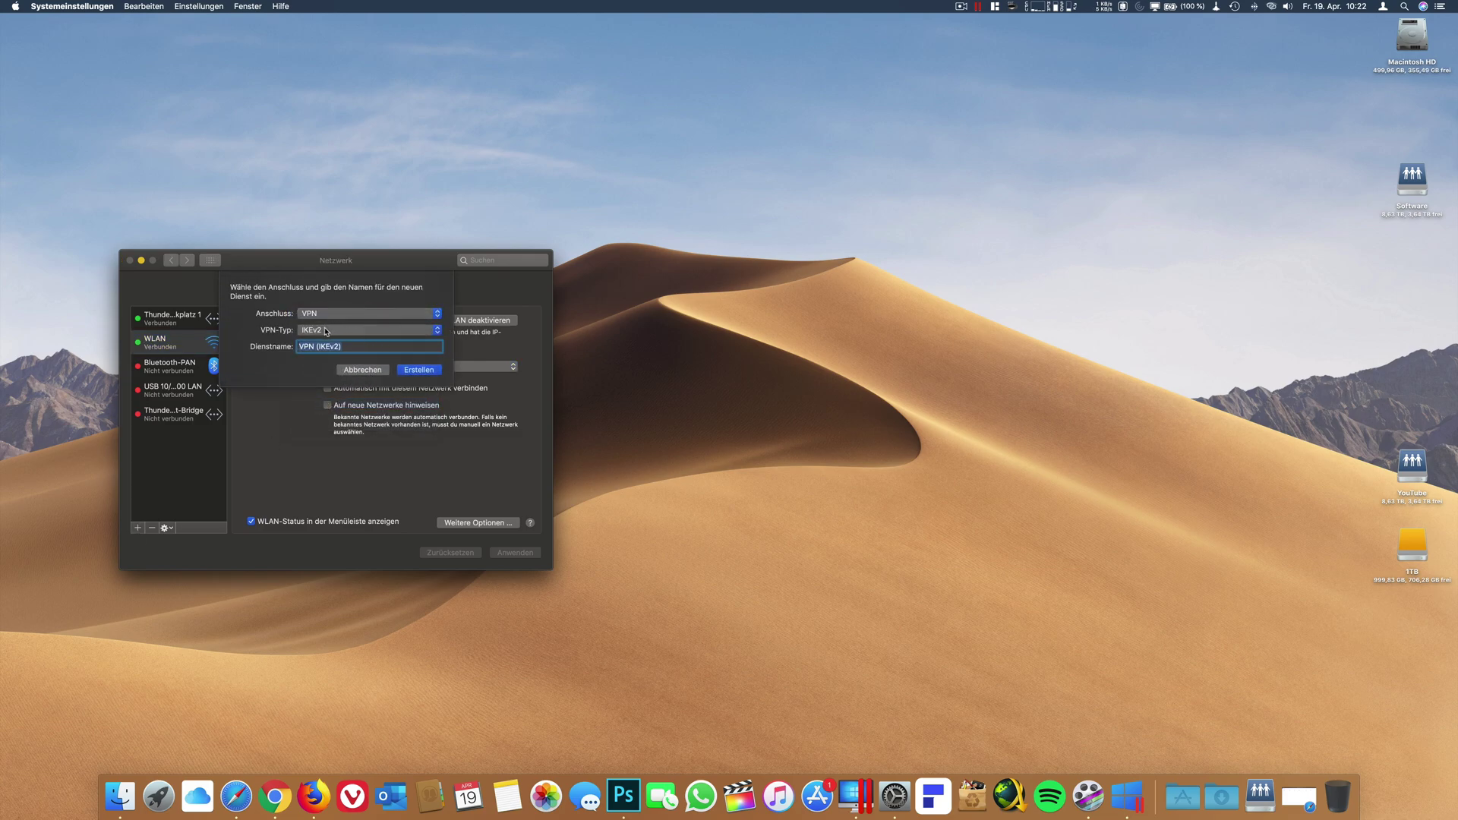
click(325, 331)
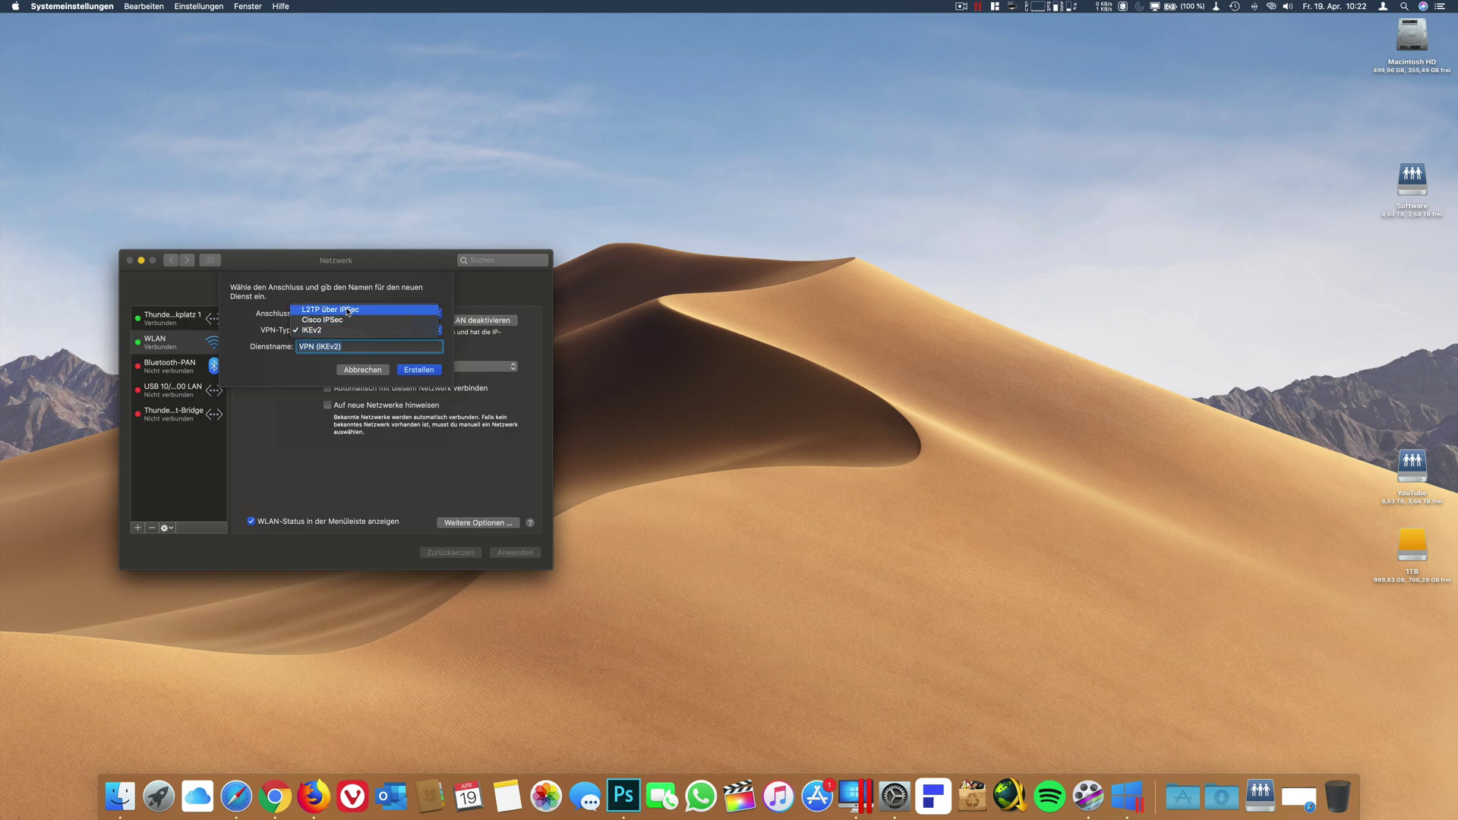
click(347, 312)
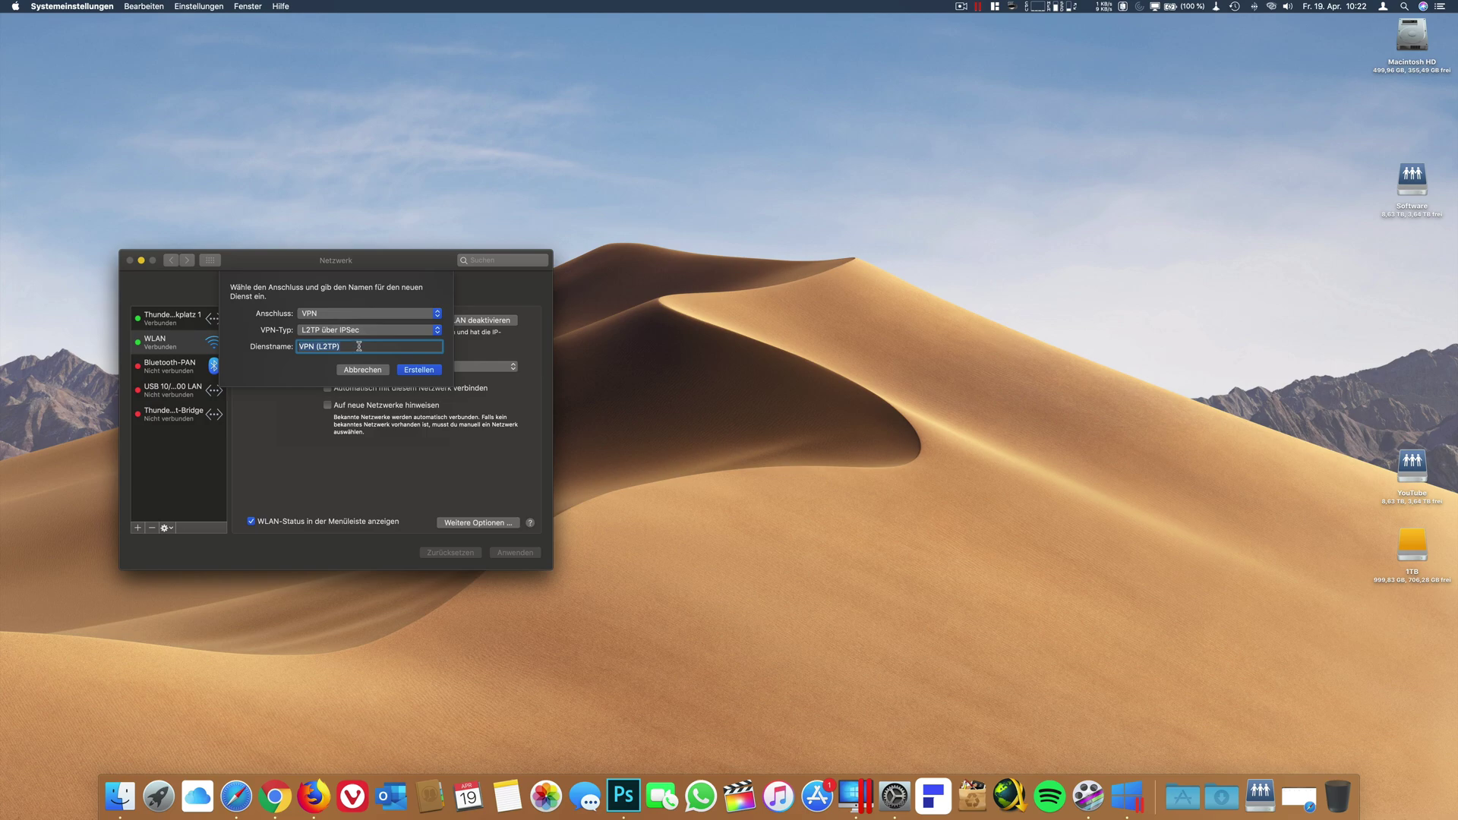
text(VPN USG)
click(420, 371)
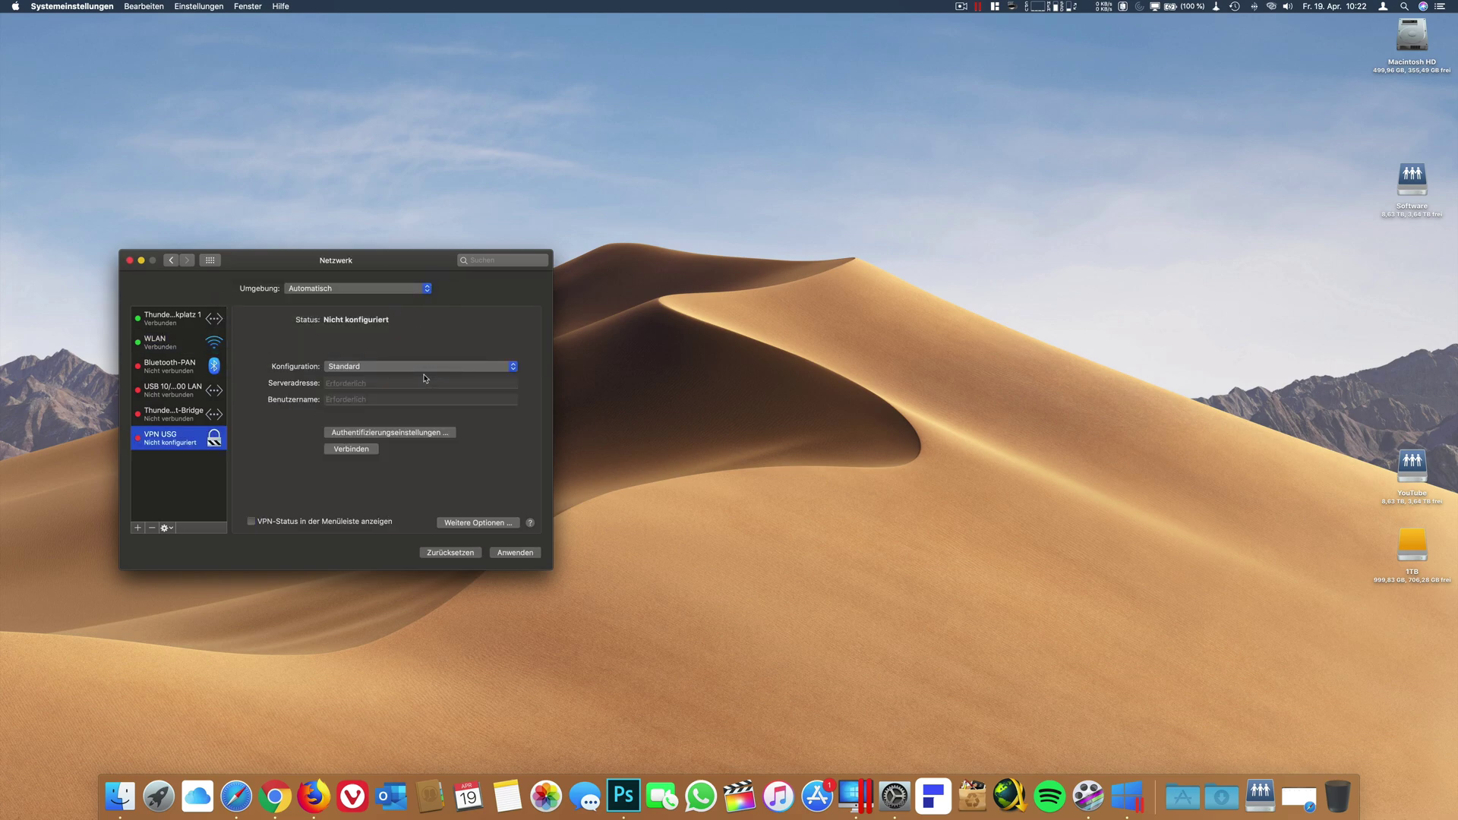
Set the VPN USG server address to gandalf.scholziallvideo.de and enter the RADIUS user's account name.
click(377, 385)
text(gandalf.scholziallvideo.de)
key(Tab)
text(marcel)
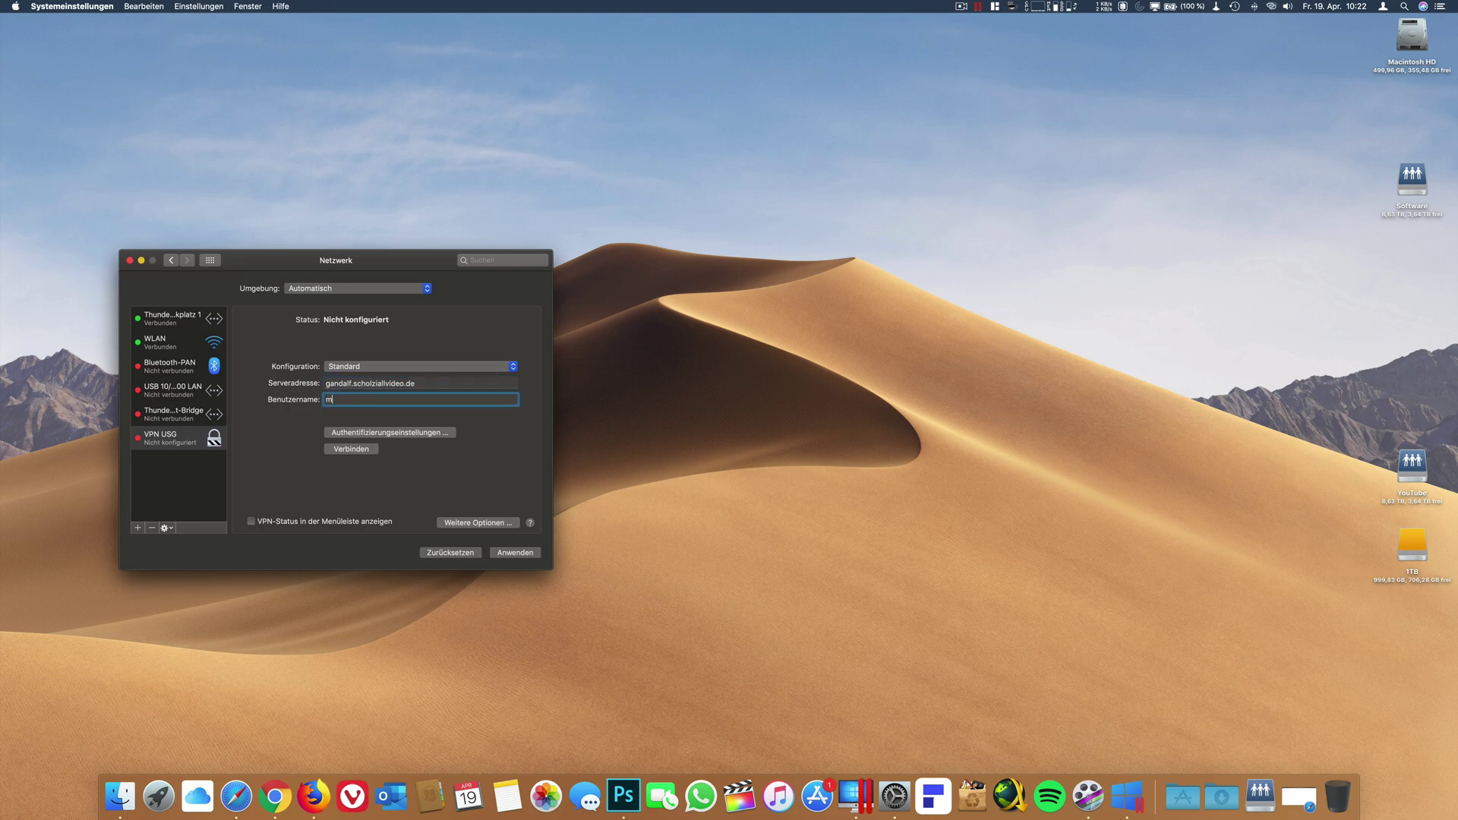
Enter the user password and shared secret in the VPN USG authentication settings and apply the configuration.
click(386, 432)
text(••••••)
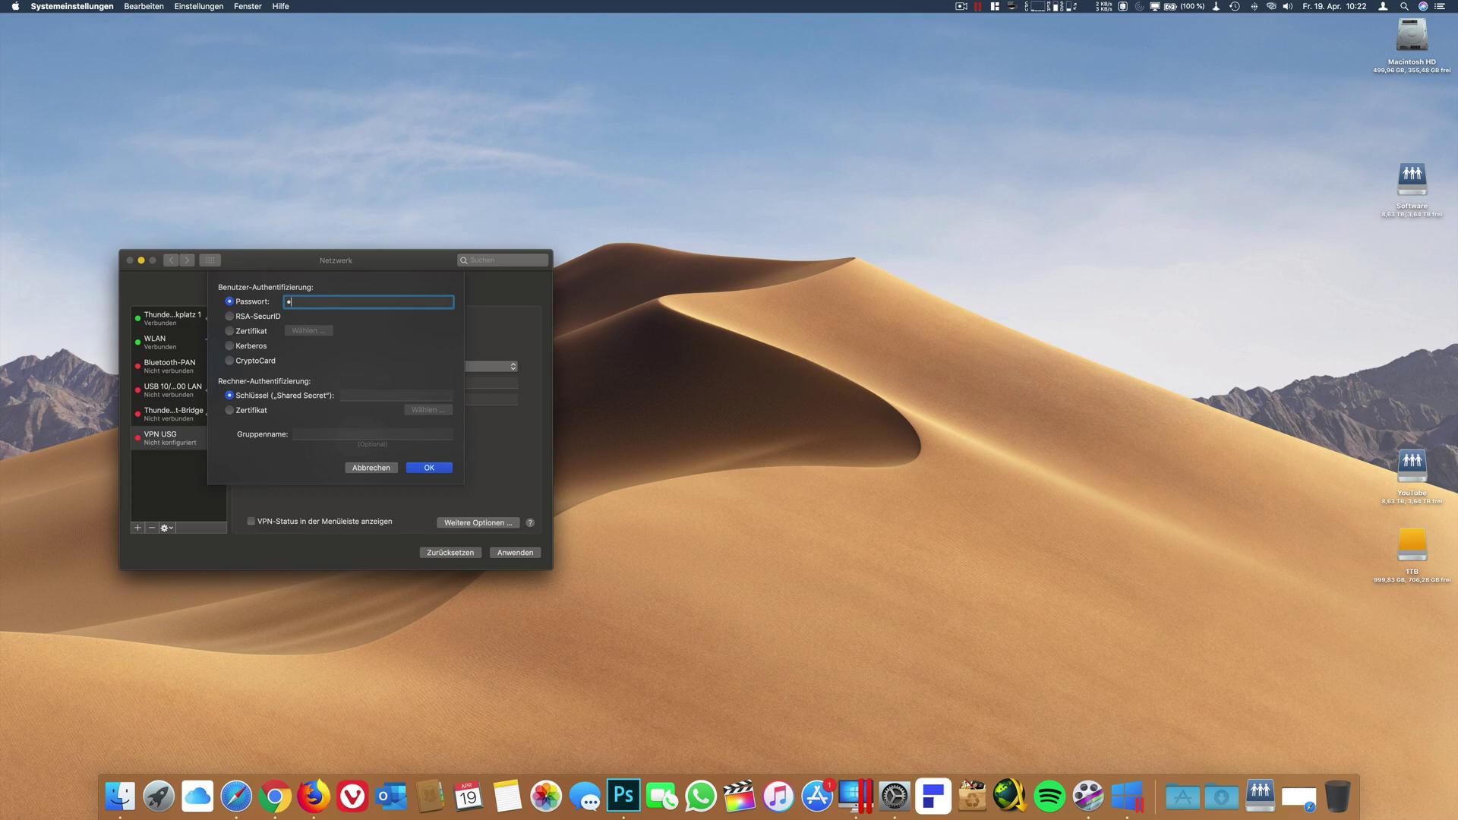
text(•••••••)
key(Tab)
text(•••)
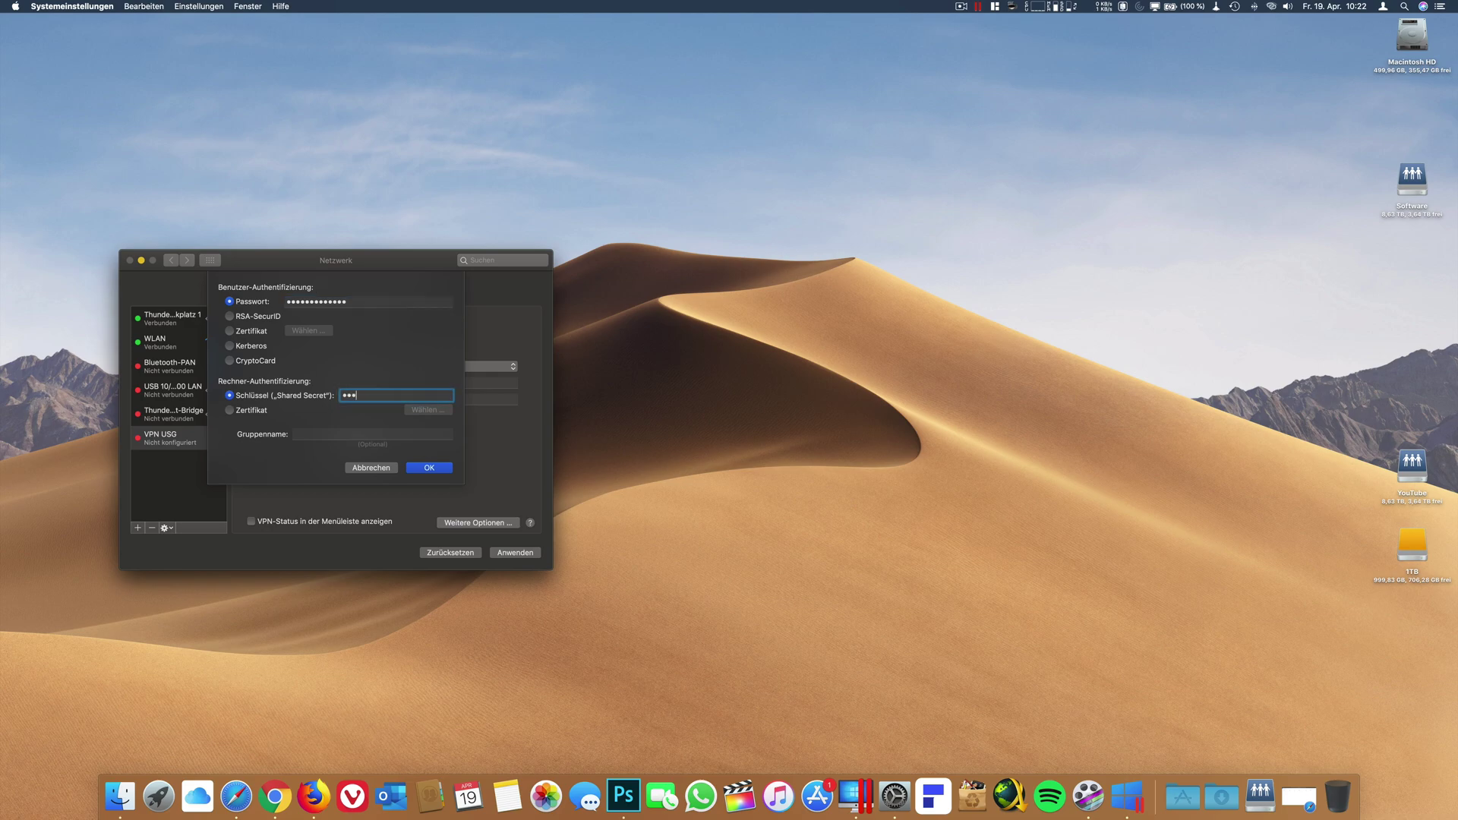
text(••••••••••)
click(429, 468)
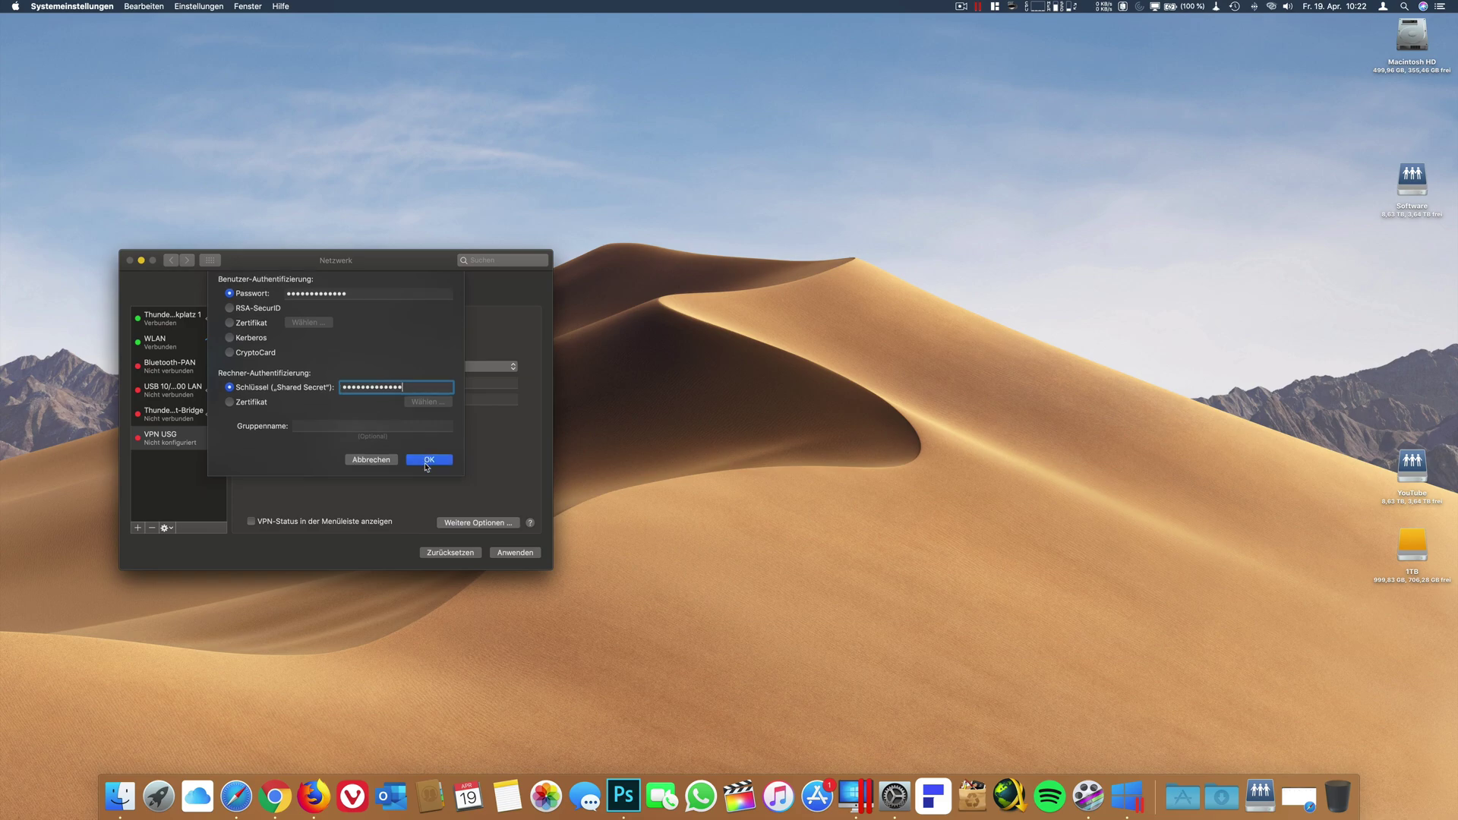
click(515, 553)
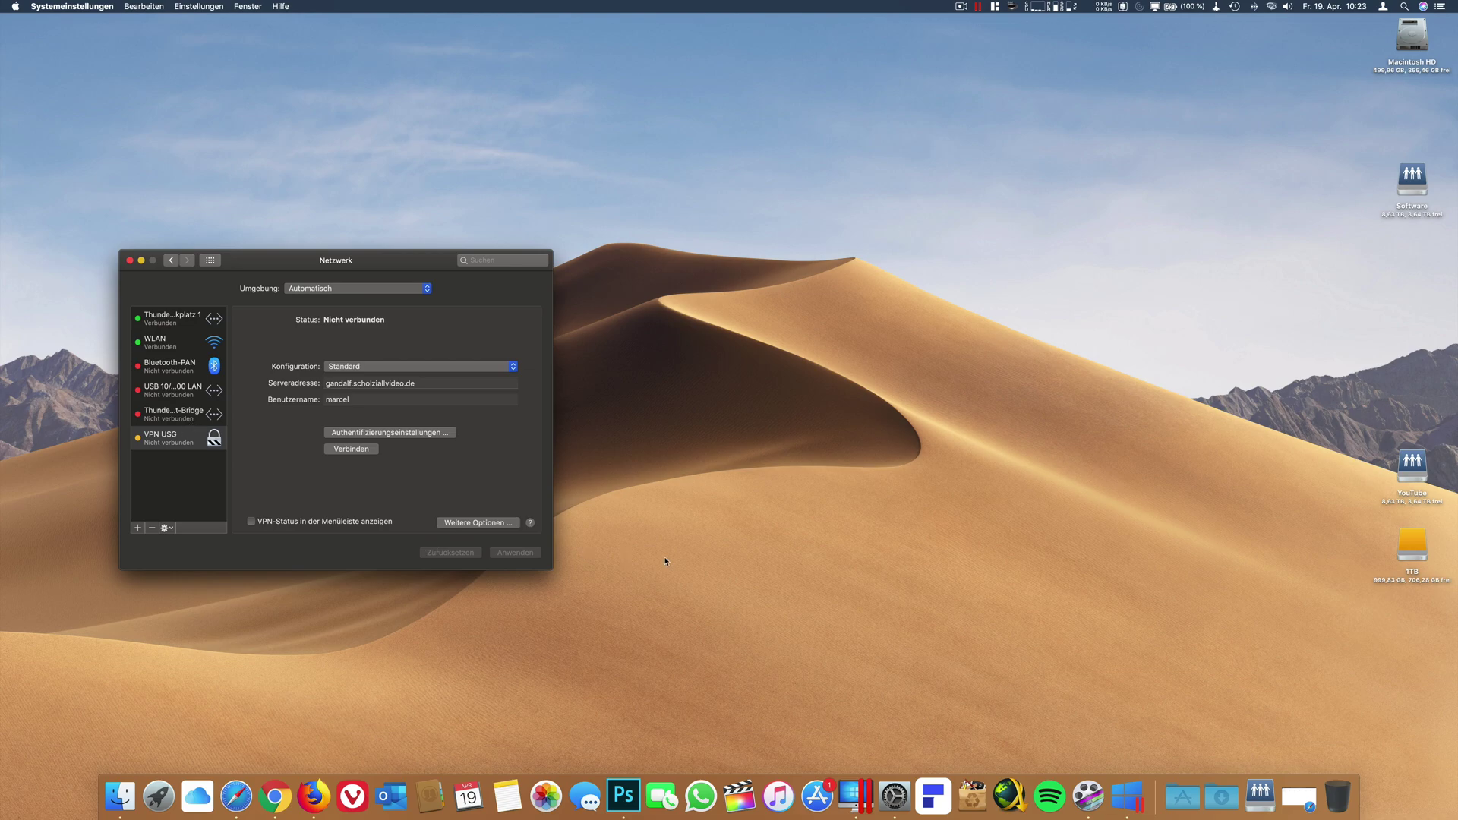
Check the gateway's status in the UniFi device list, then connect the VPN USG service.
click(1299, 796)
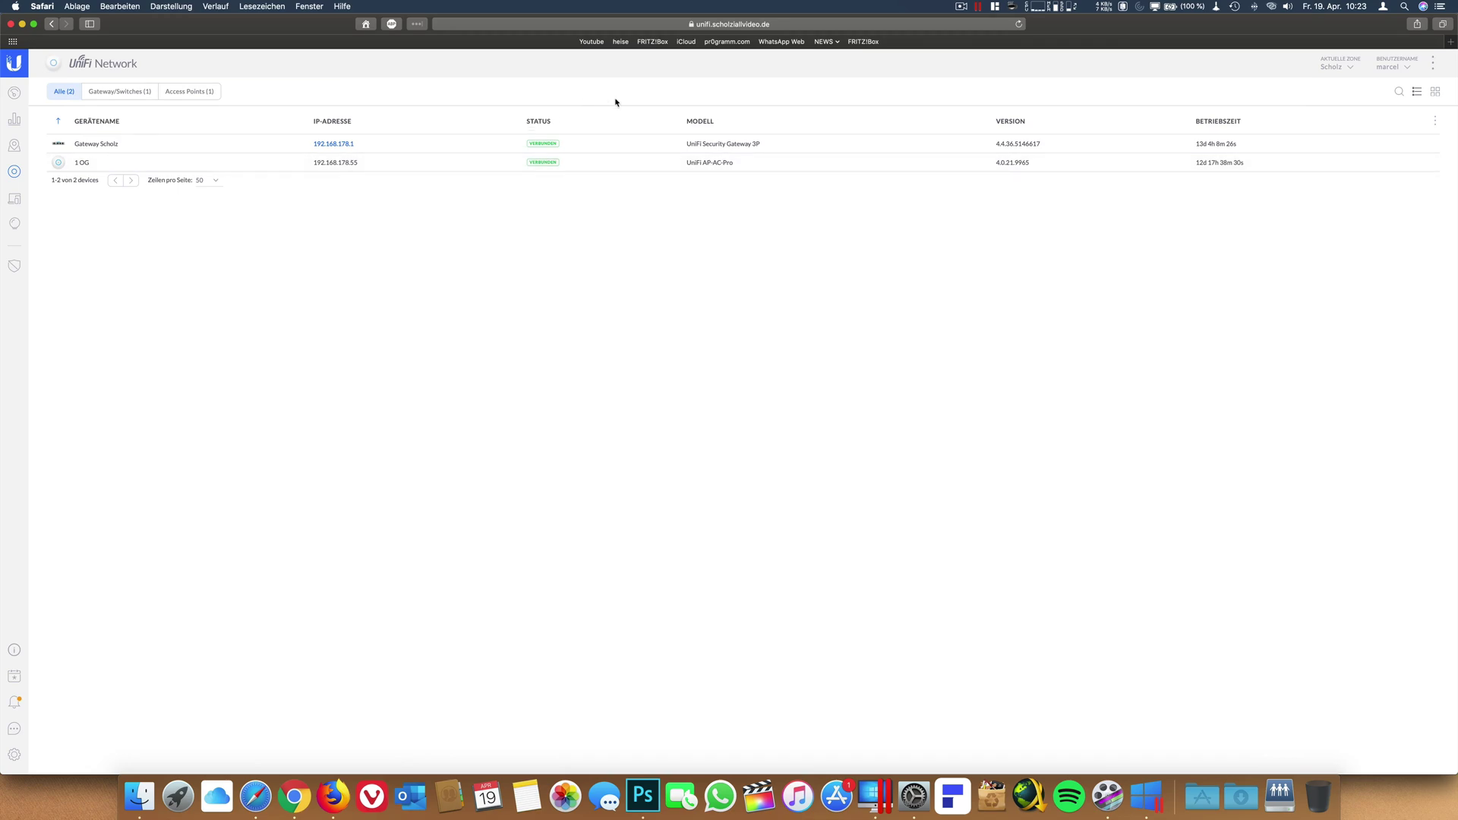
click(22, 23)
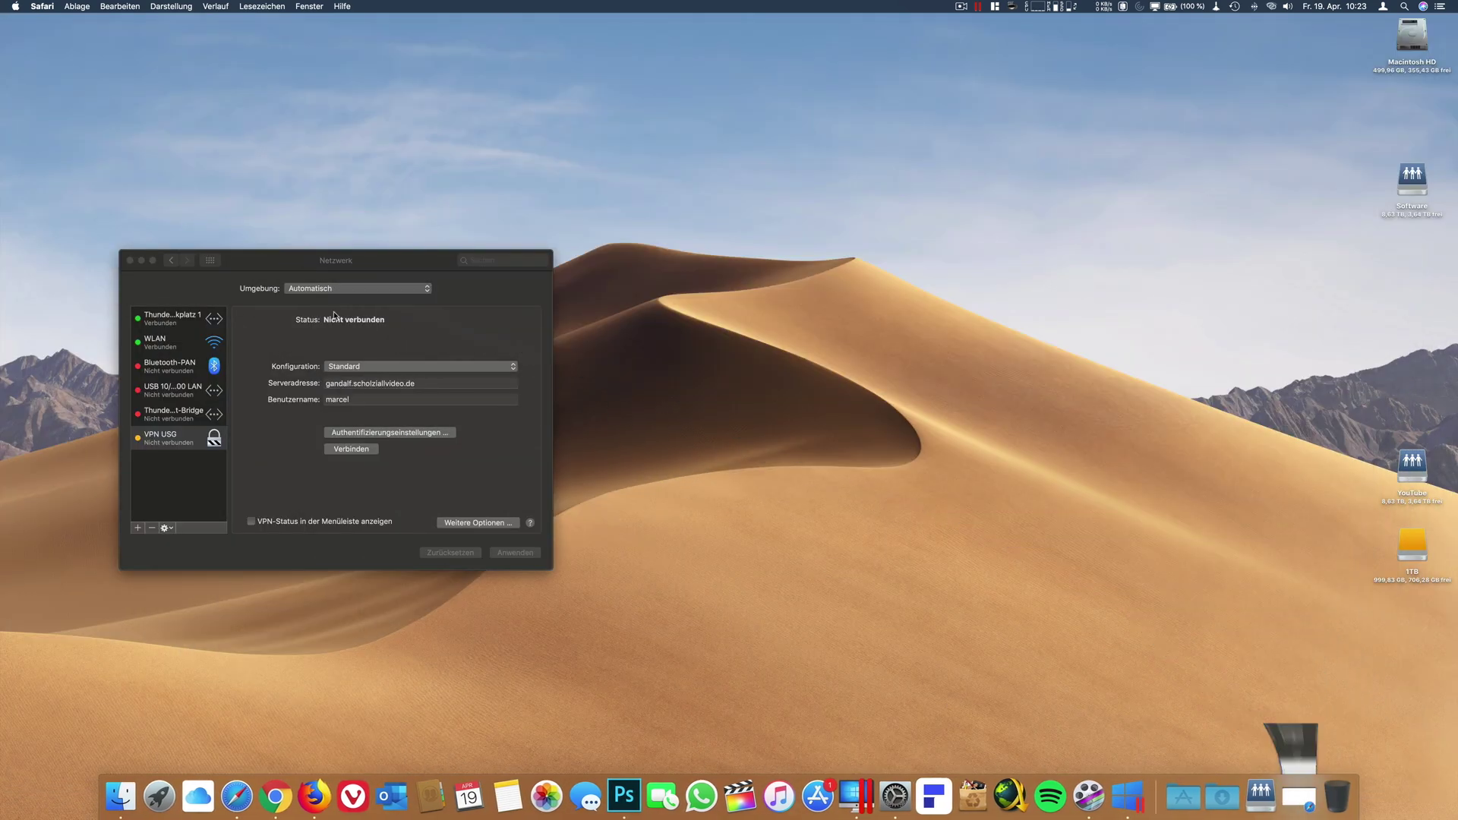
click(361, 451)
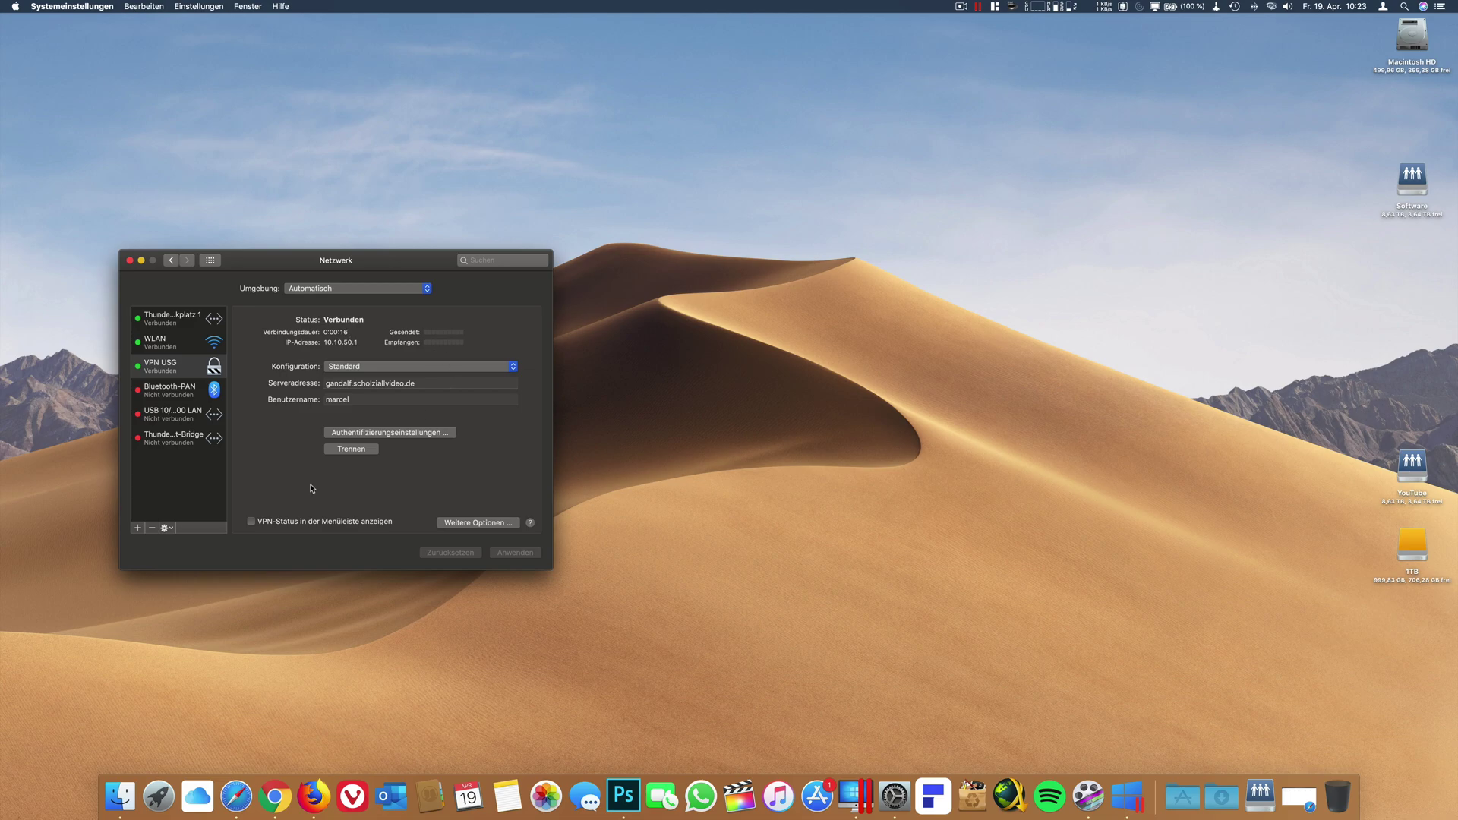
Disconnect the VPN USG service on the Mac and switch to the Windows 10 desktop.
click(349, 450)
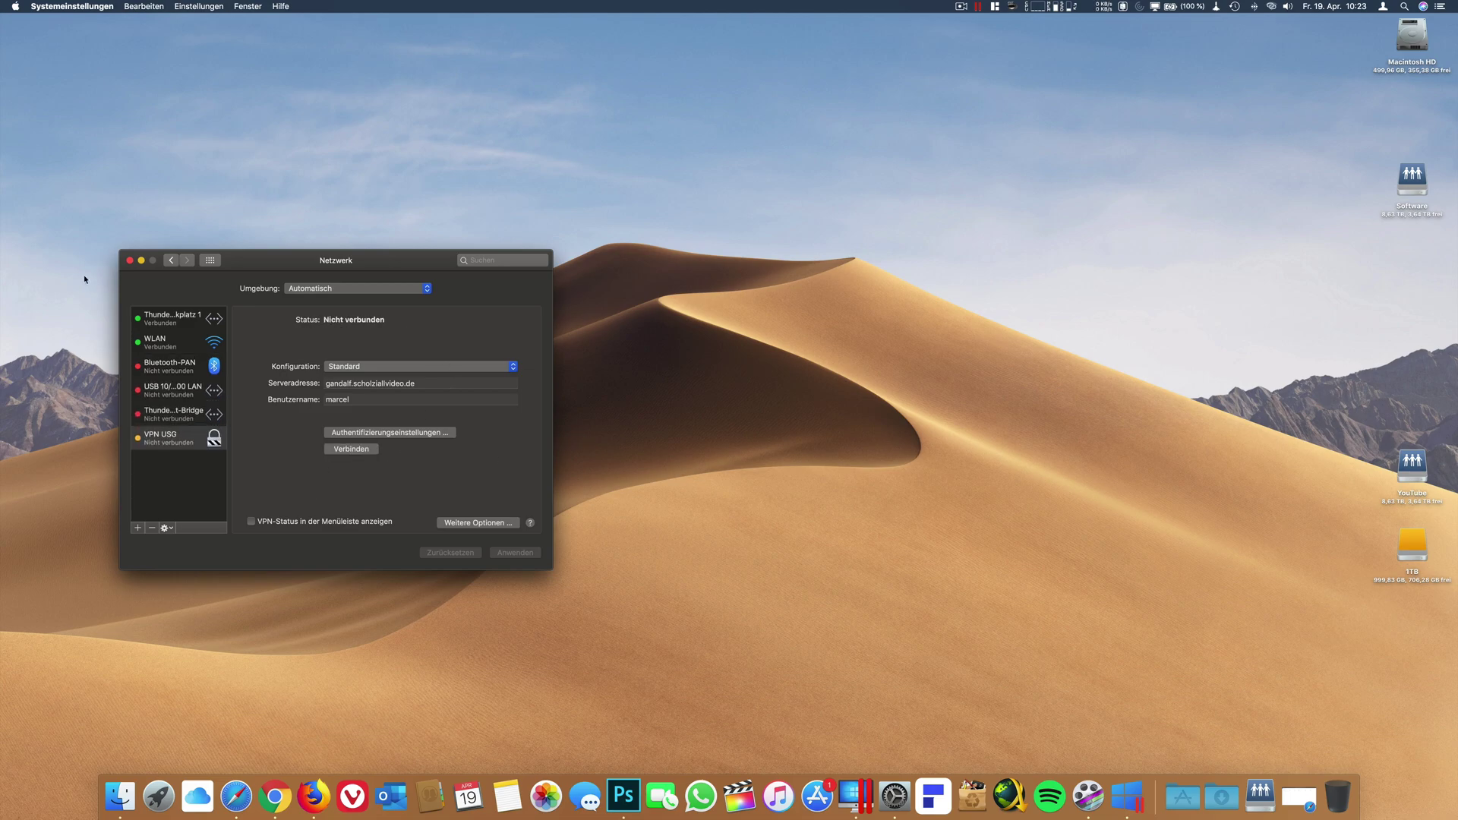
drag(309, 276, 332, 334)
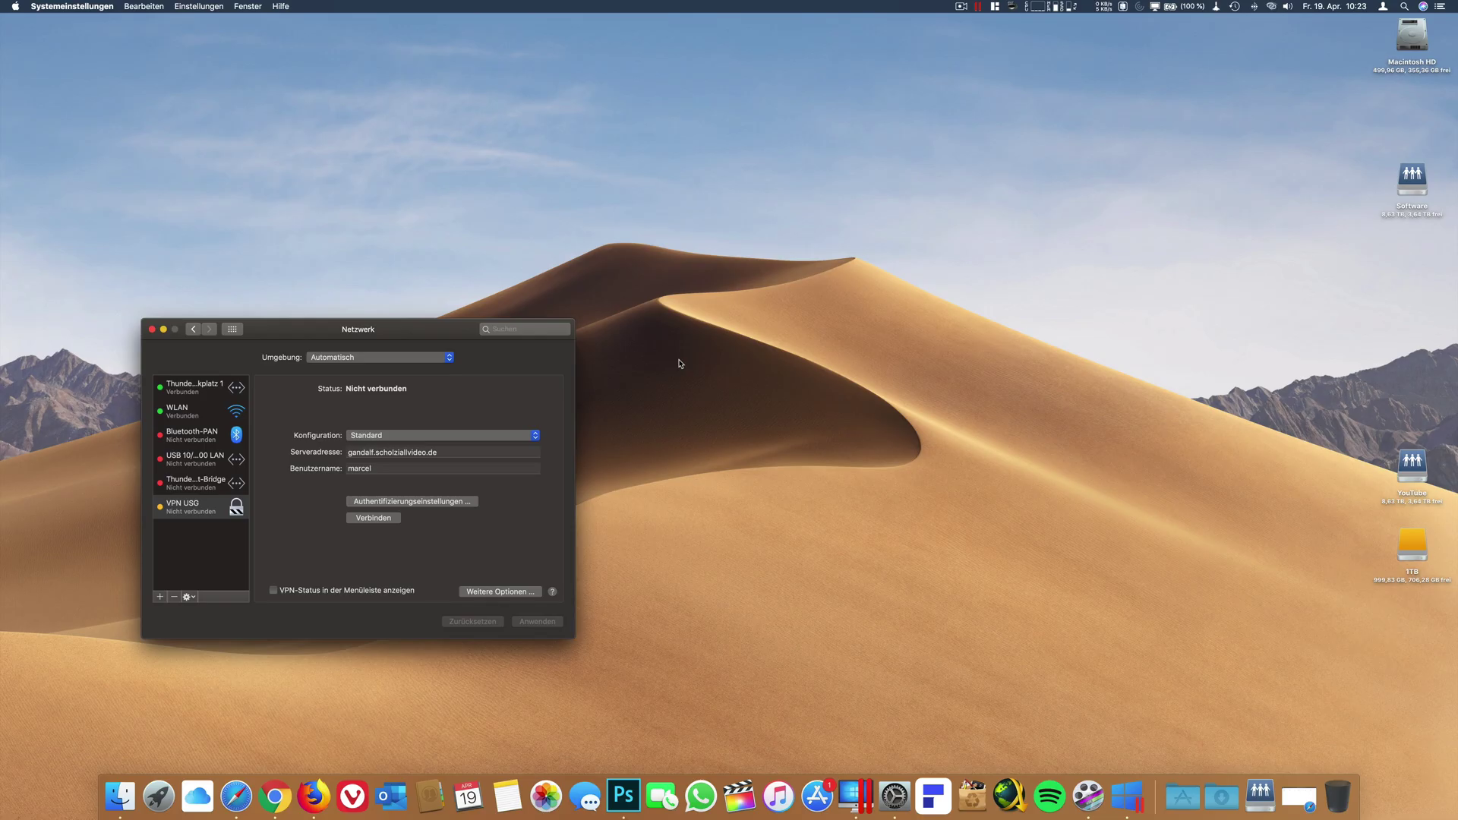
key(ctrl+Right)
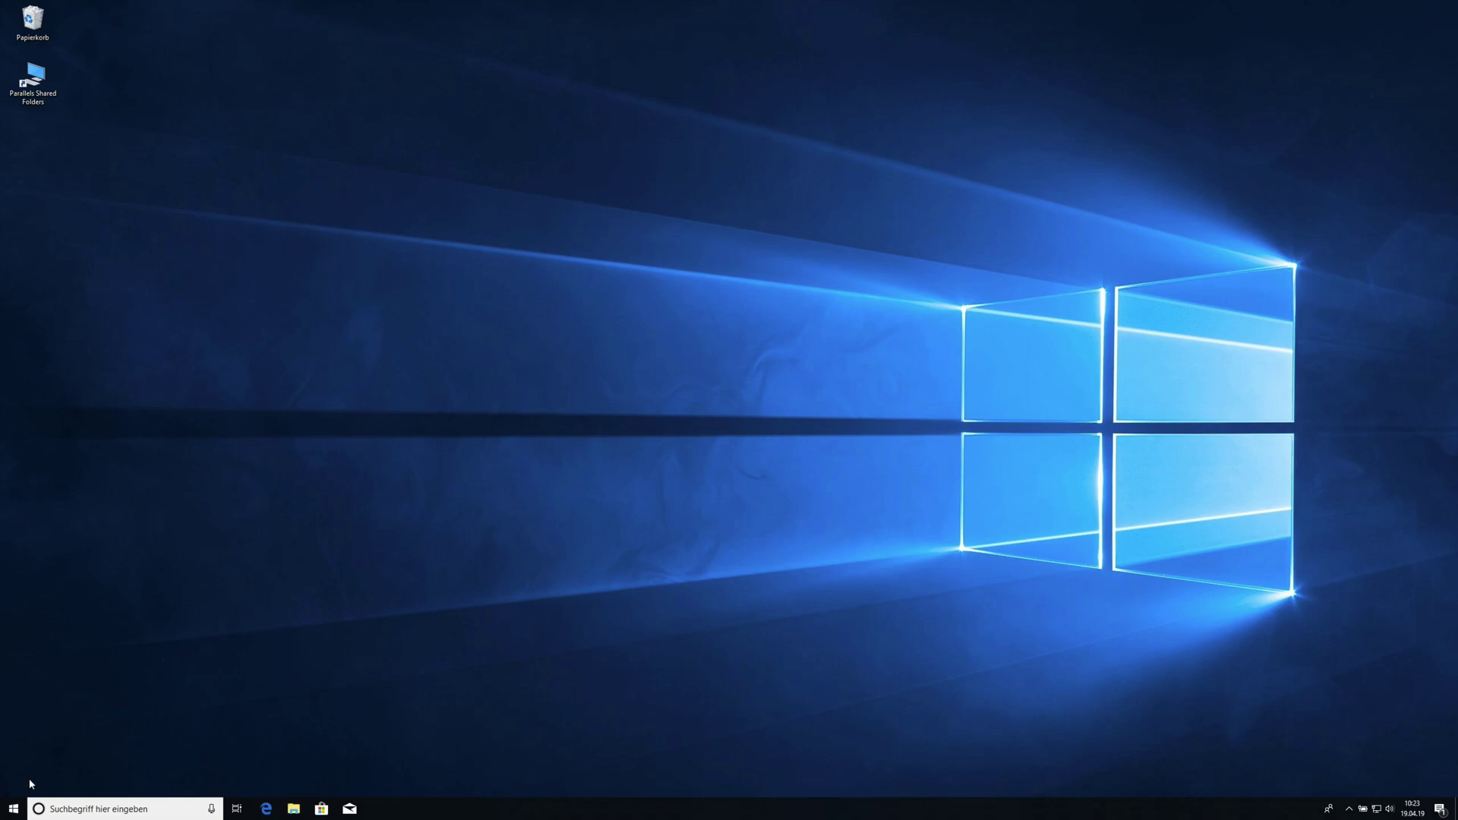
Open the Windows network and internet settings, dismissing the activation notice and the Feedback-Hub window.
click(14, 810)
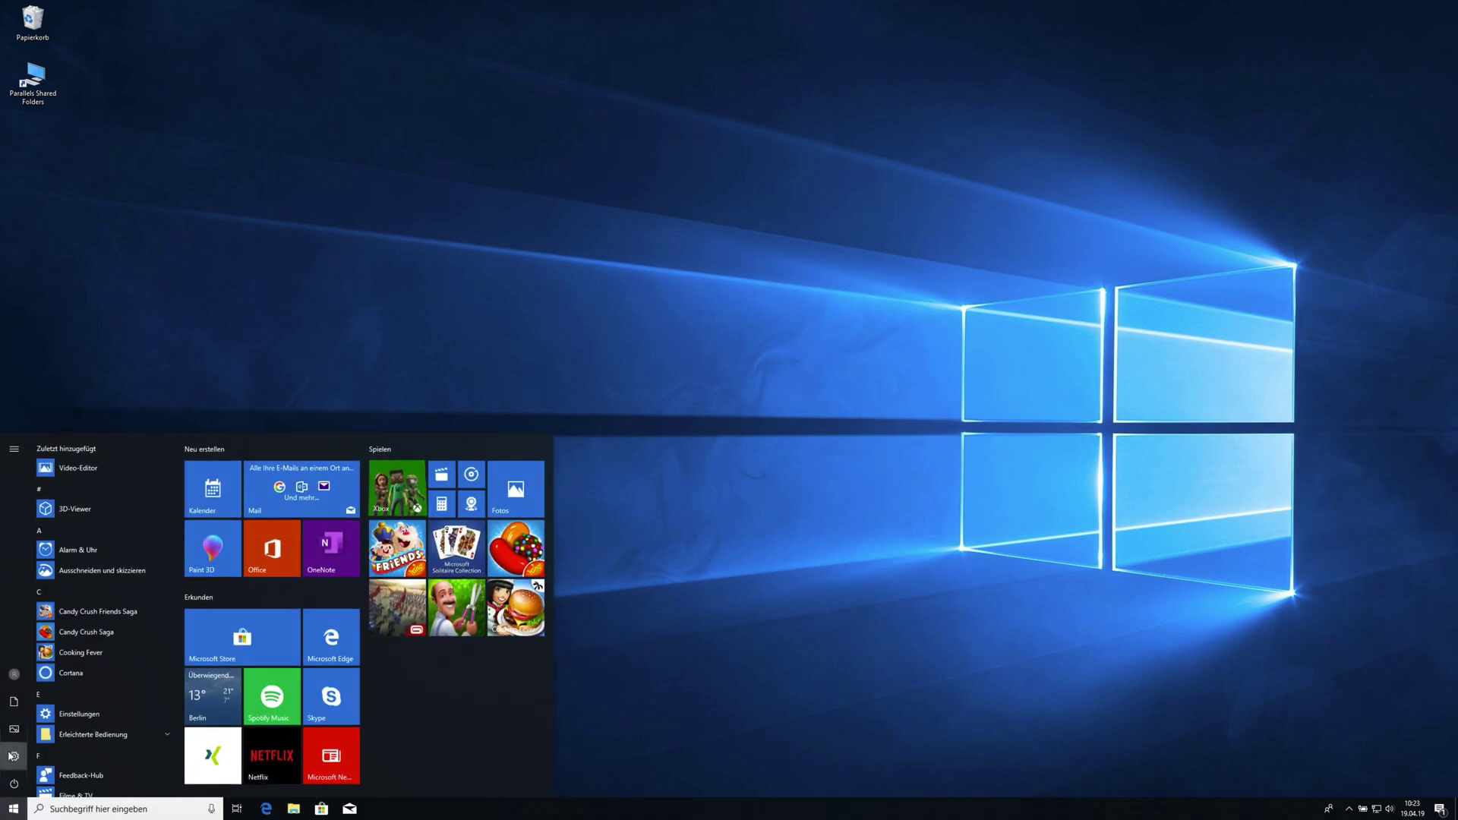
click(14, 756)
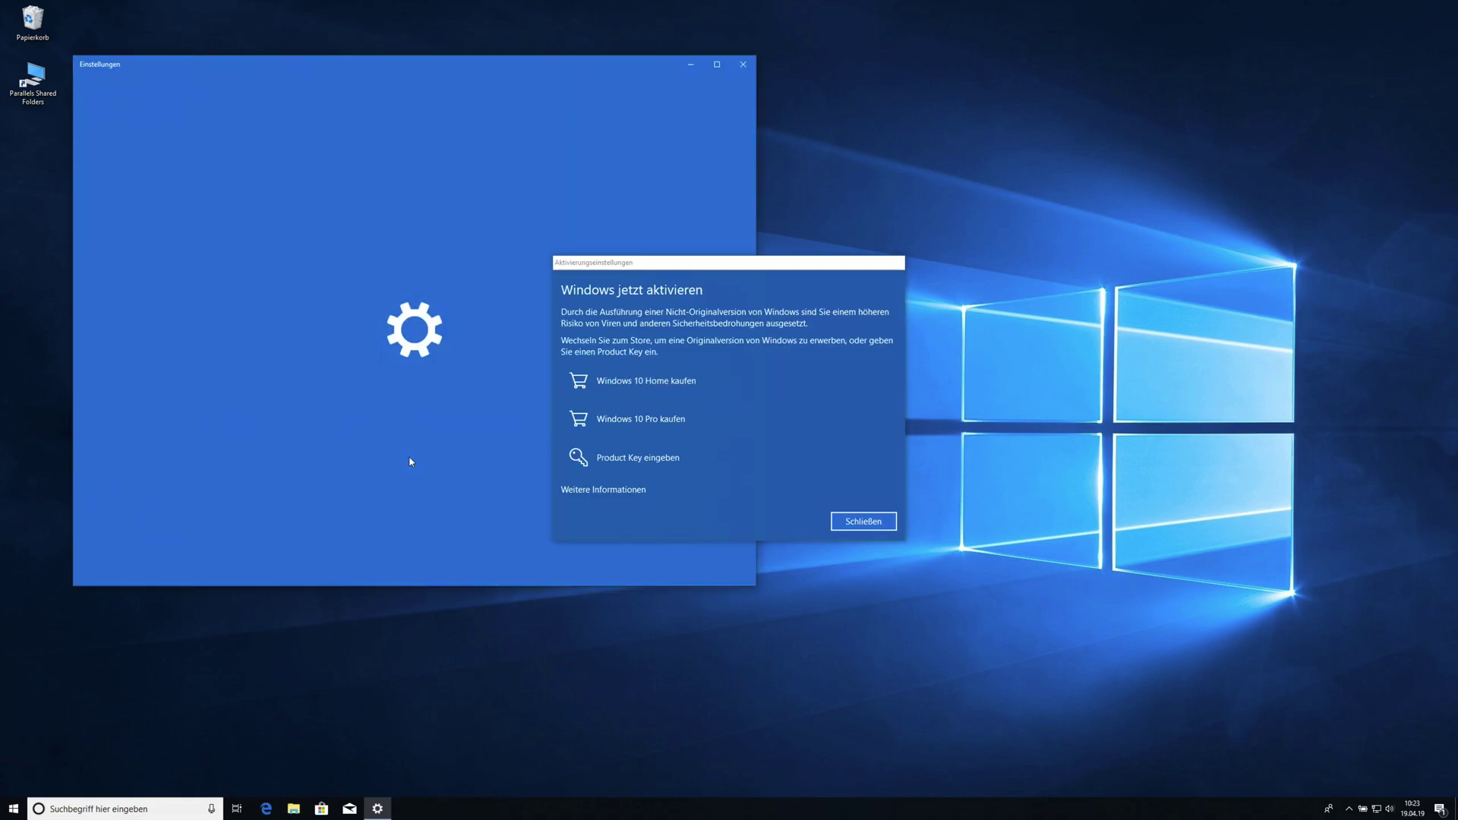
click(877, 521)
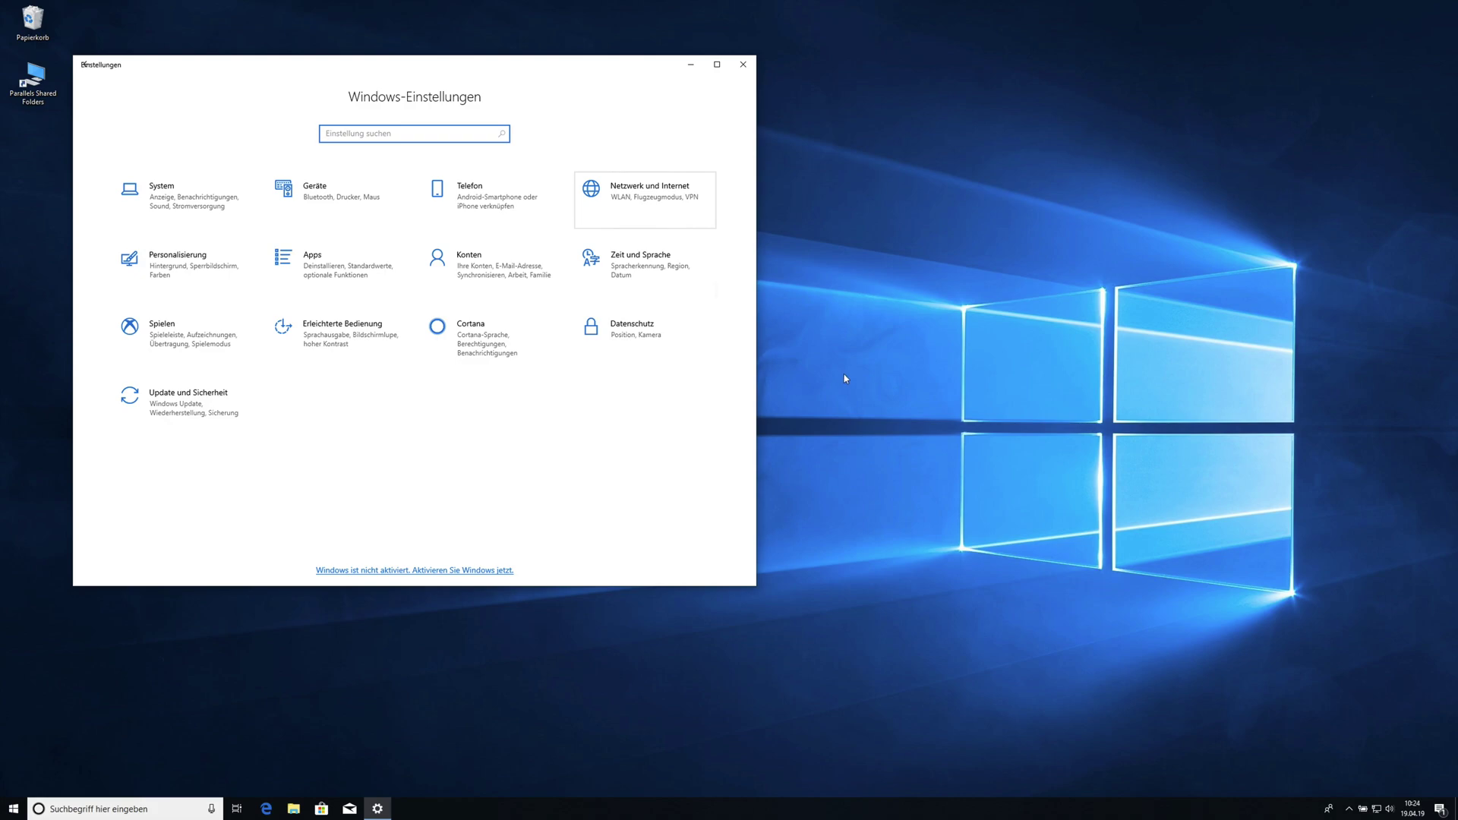
click(633, 190)
click(633, 187)
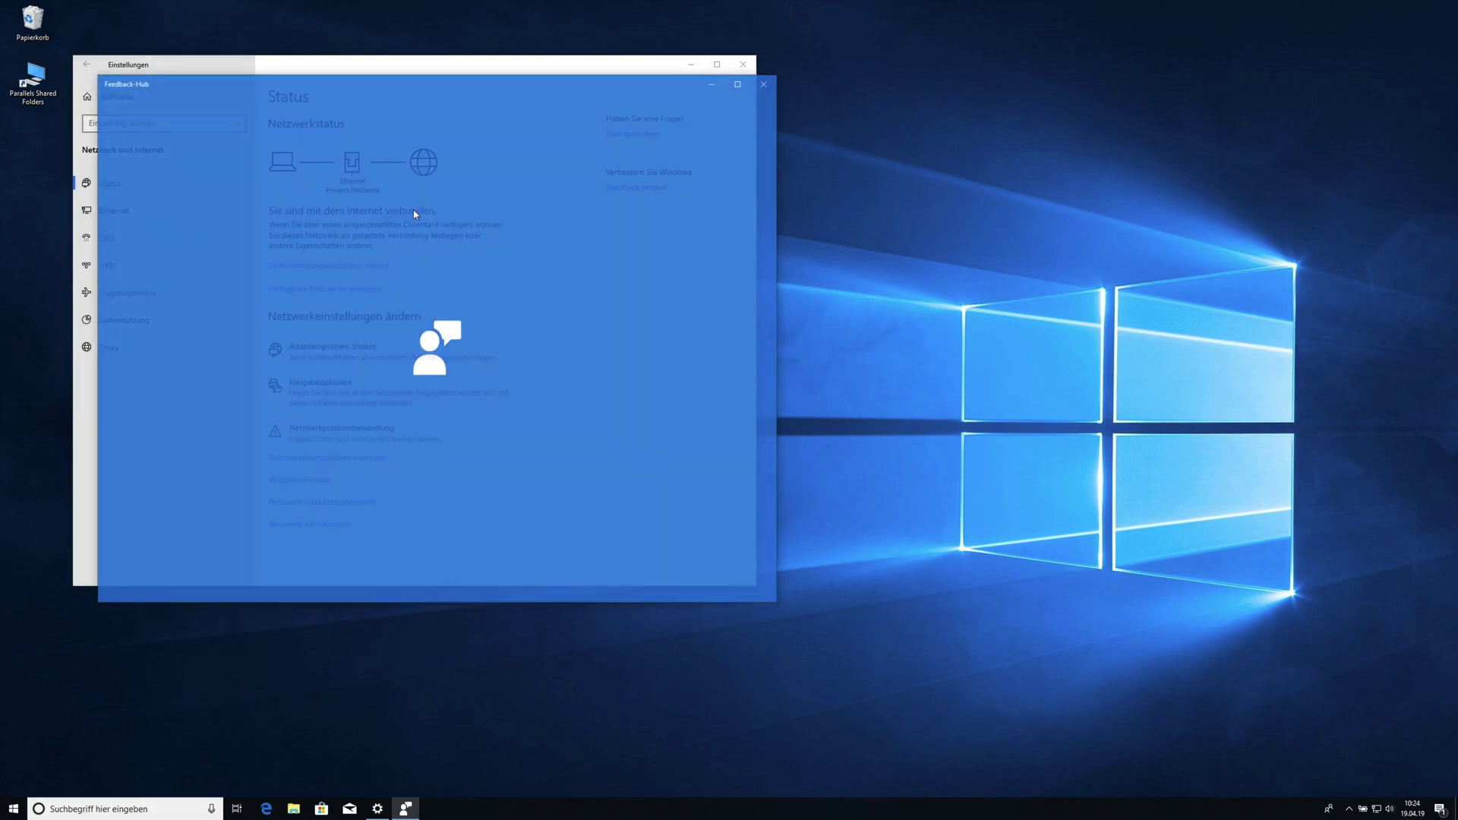
click(763, 84)
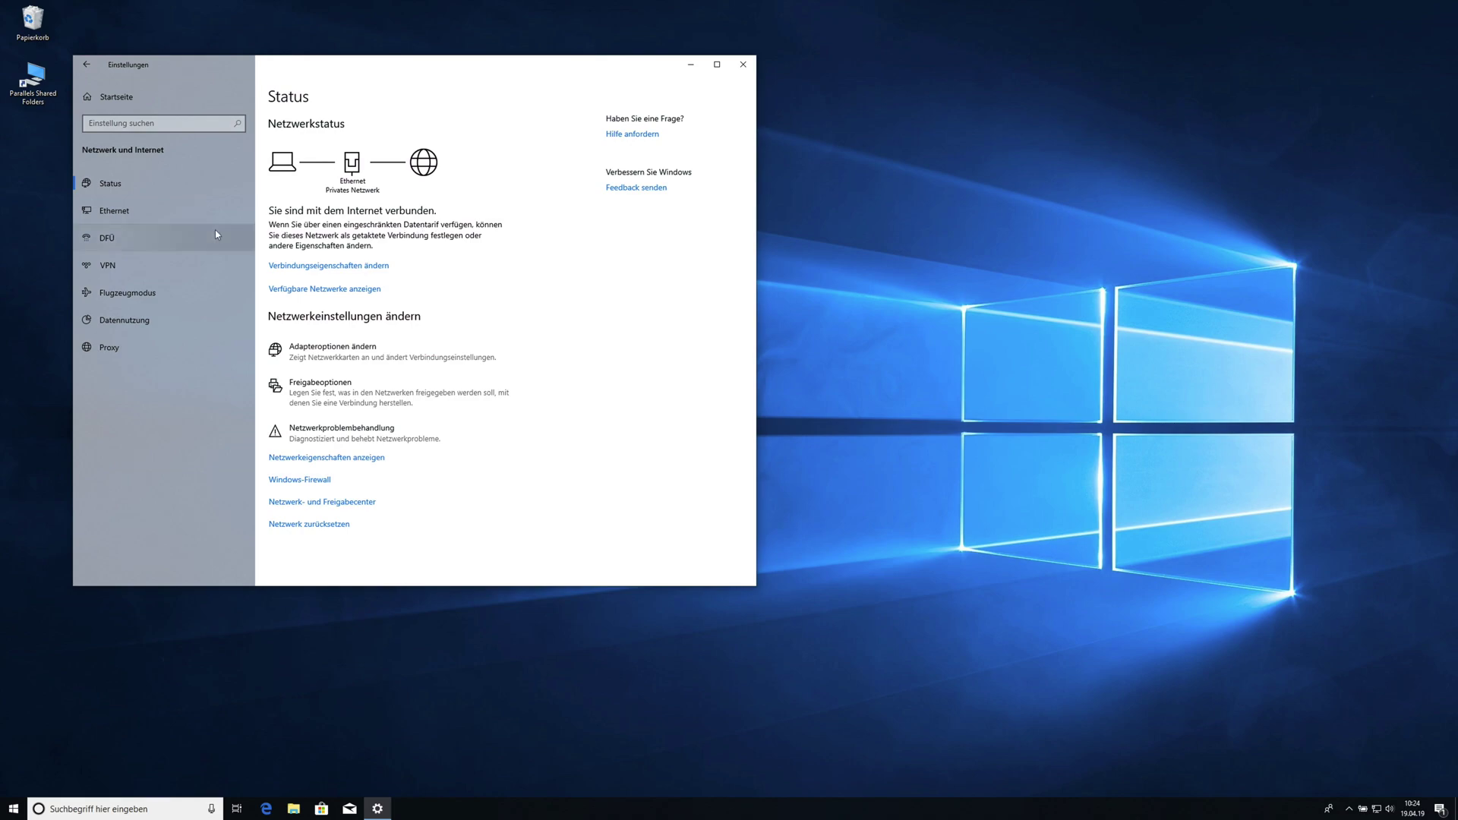
Add a VPN connection with provider Windows (integriert), connection name VPN USG and server gandalf.scholziallvideo.de.
click(154, 264)
click(327, 159)
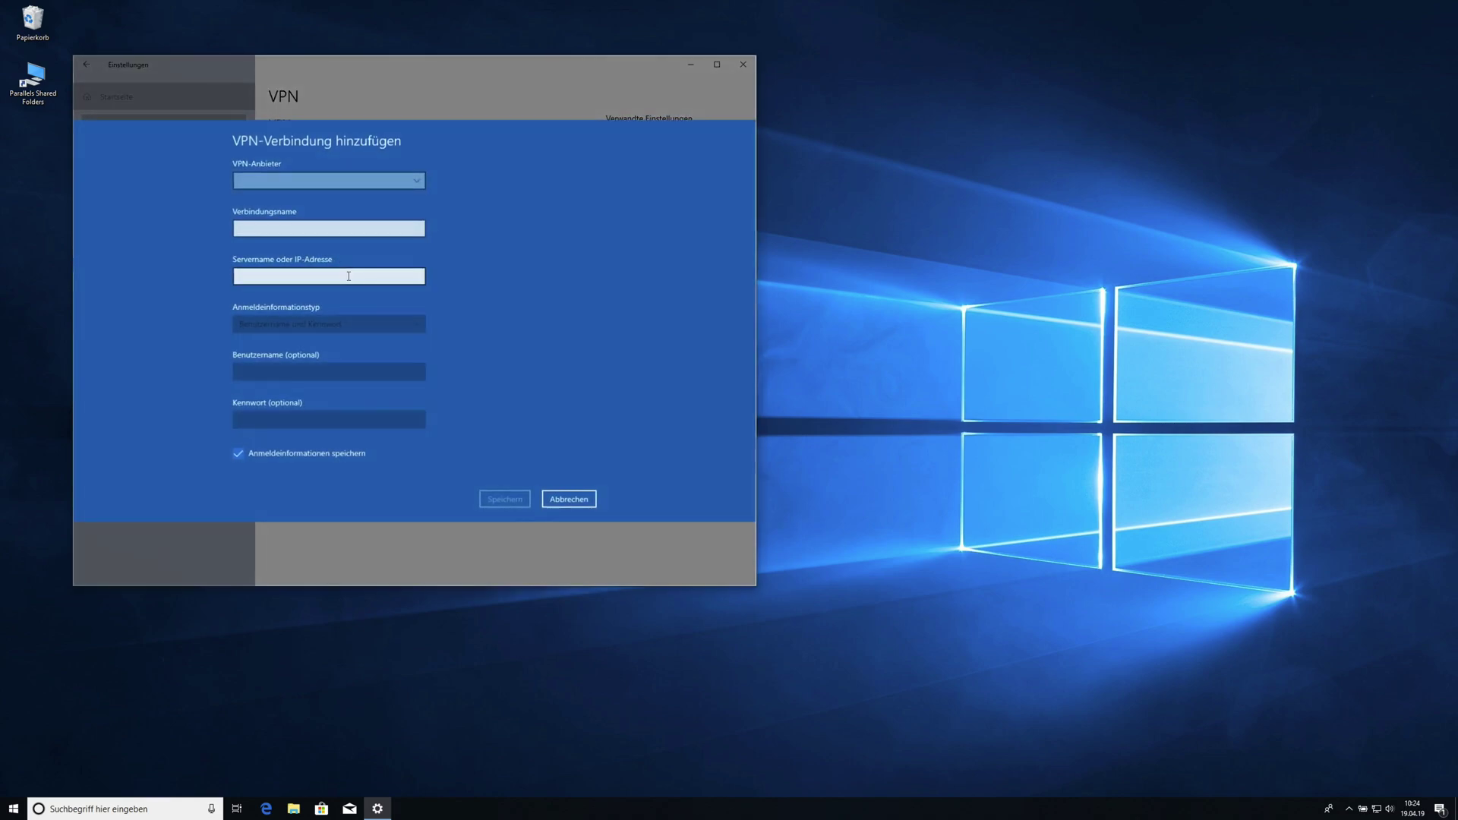
click(294, 184)
click(294, 181)
click(294, 206)
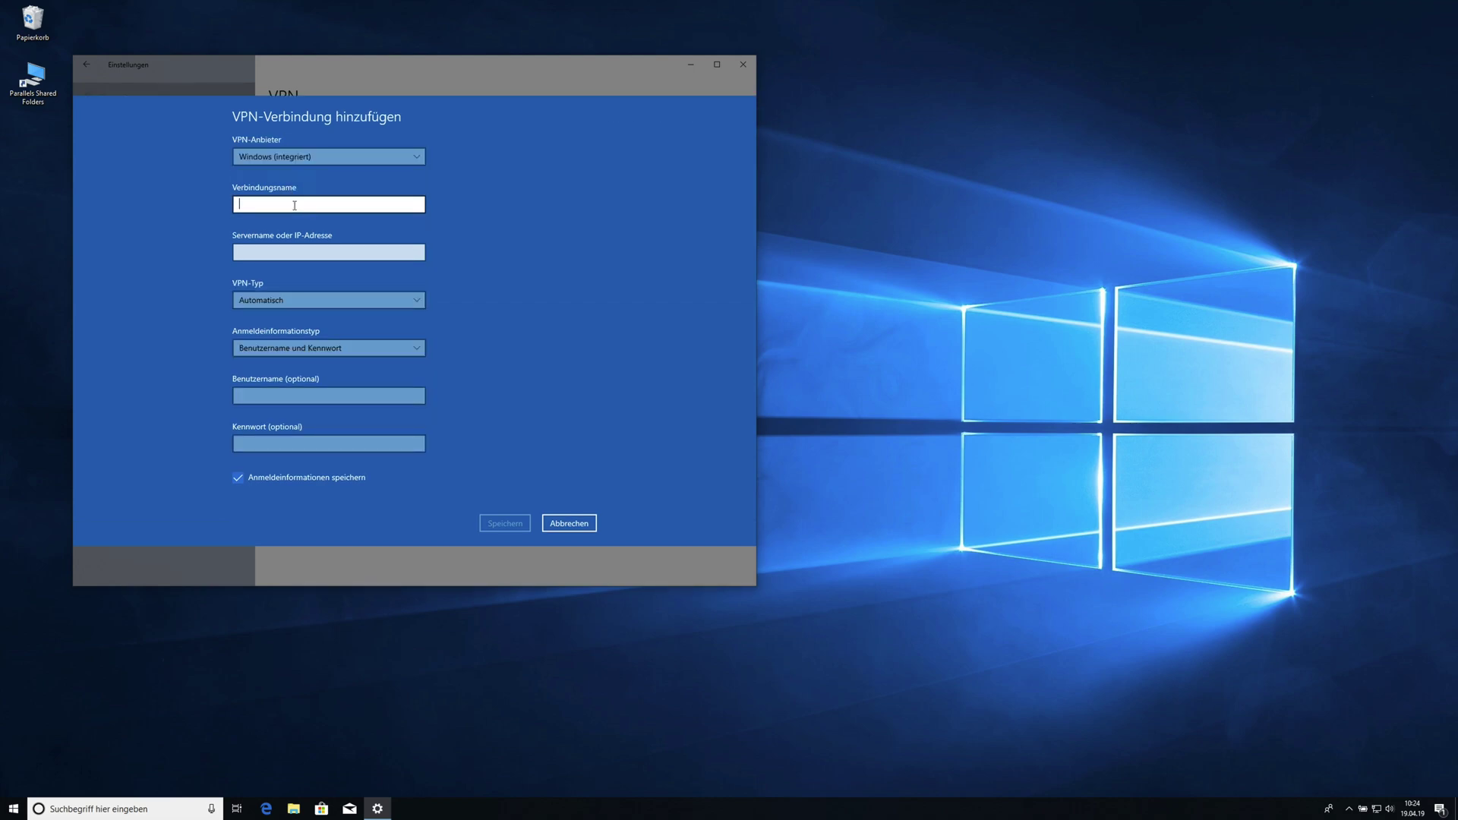
text(VPN USG)
click(281, 258)
text(g)
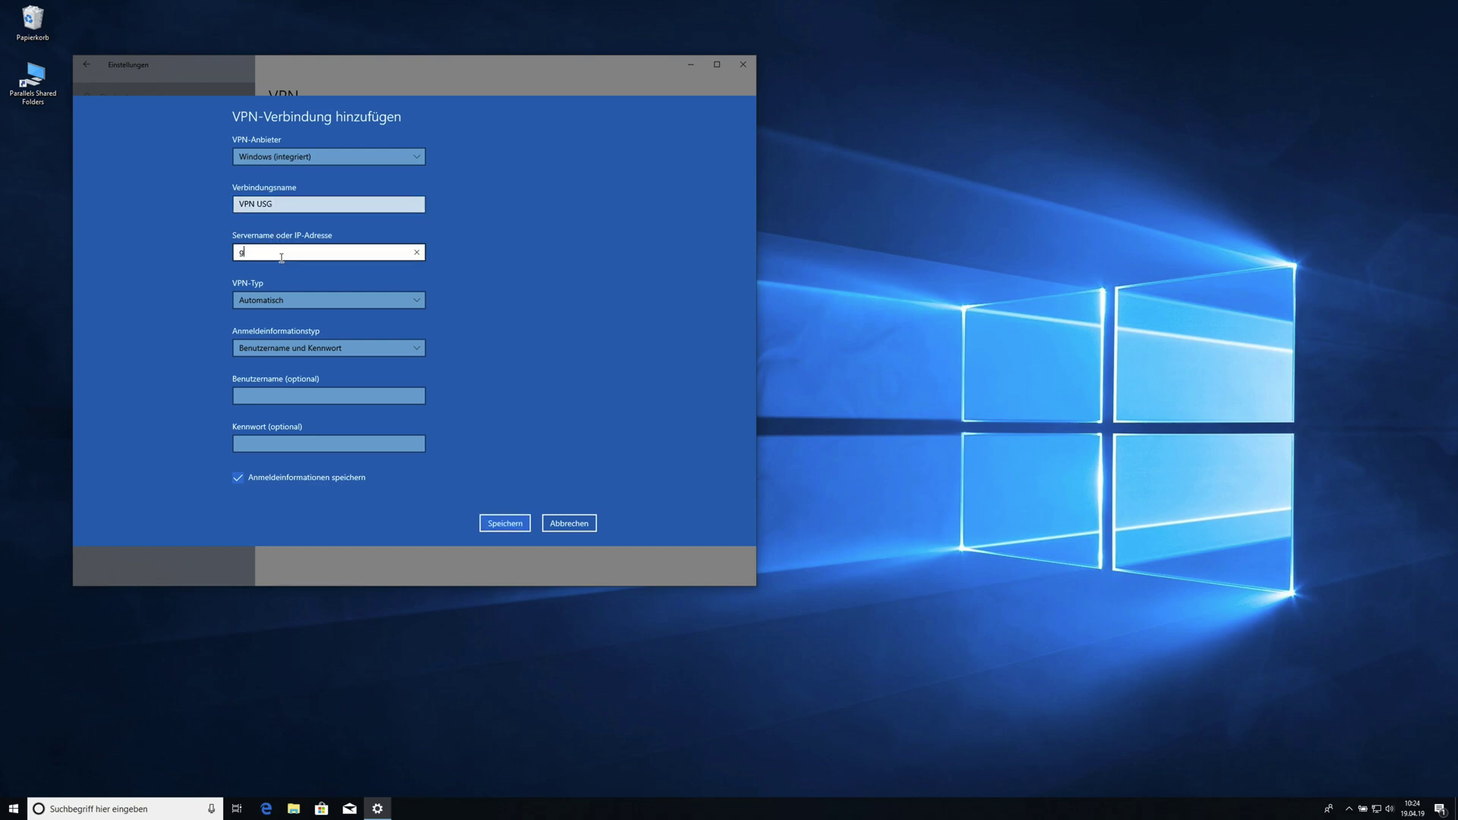
text(andalf.scholziallvideo.de)
Set the VPN type to L2TP/IPsec mit vorinstalliertem Schlüssel and enter the pre-shared key.
click(282, 300)
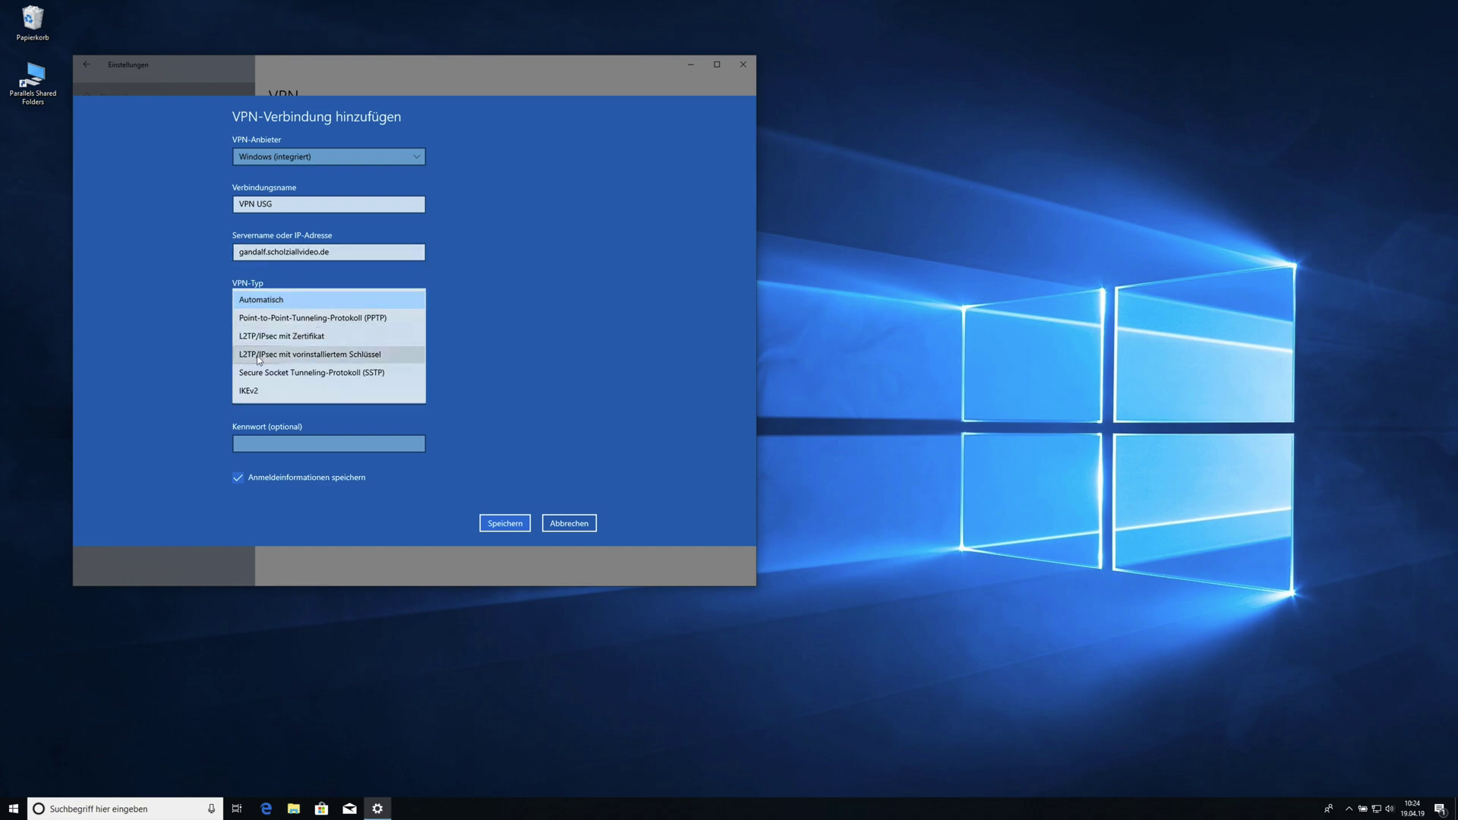
click(328, 355)
click(282, 322)
text(•••••)
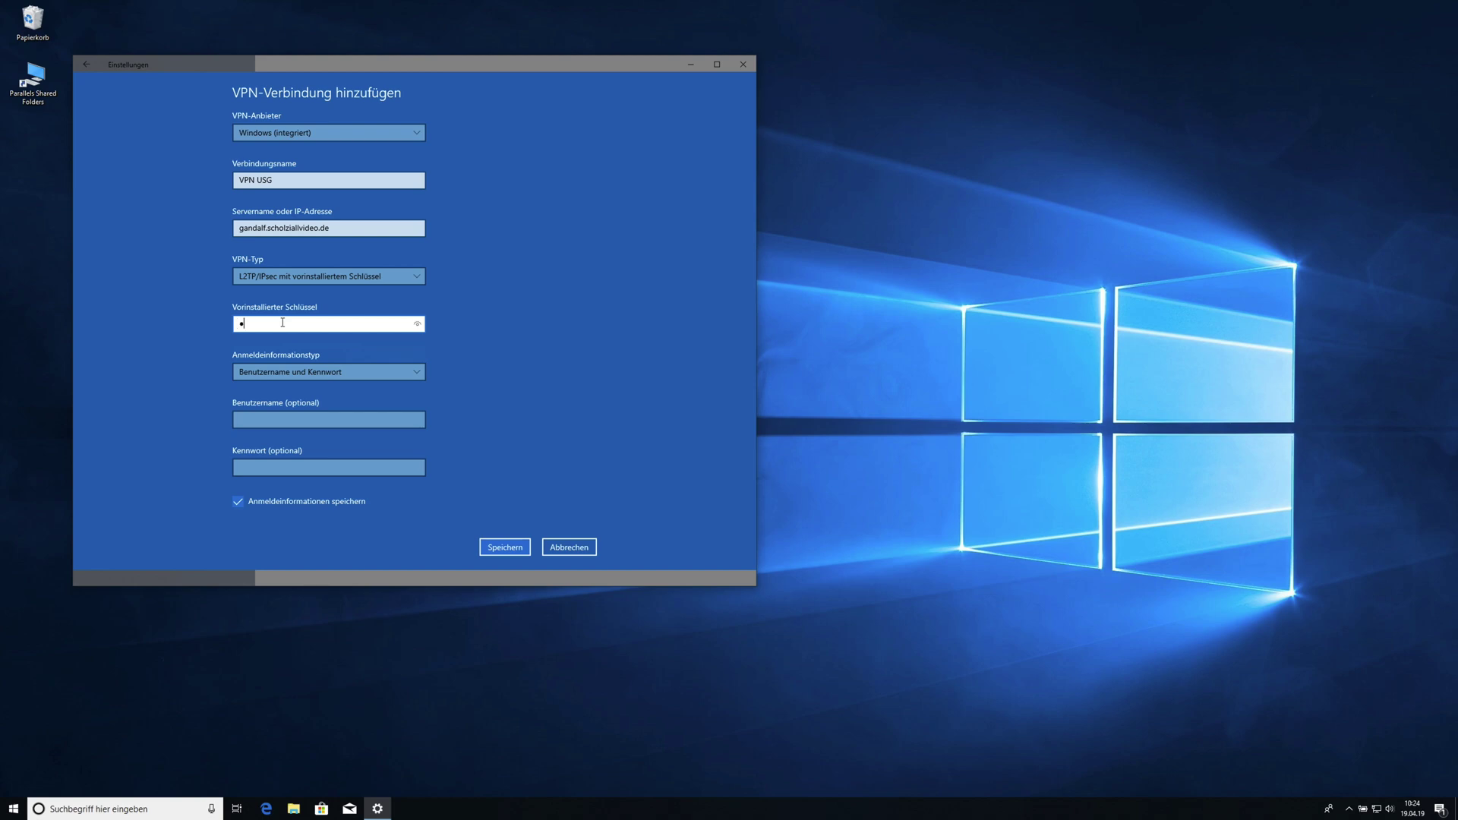
text(••••••••)
Enter the RADIUS user's account name and password, and save the VPN connection.
click(285, 425)
text(marcel)
key(Tab)
text(•••••••)
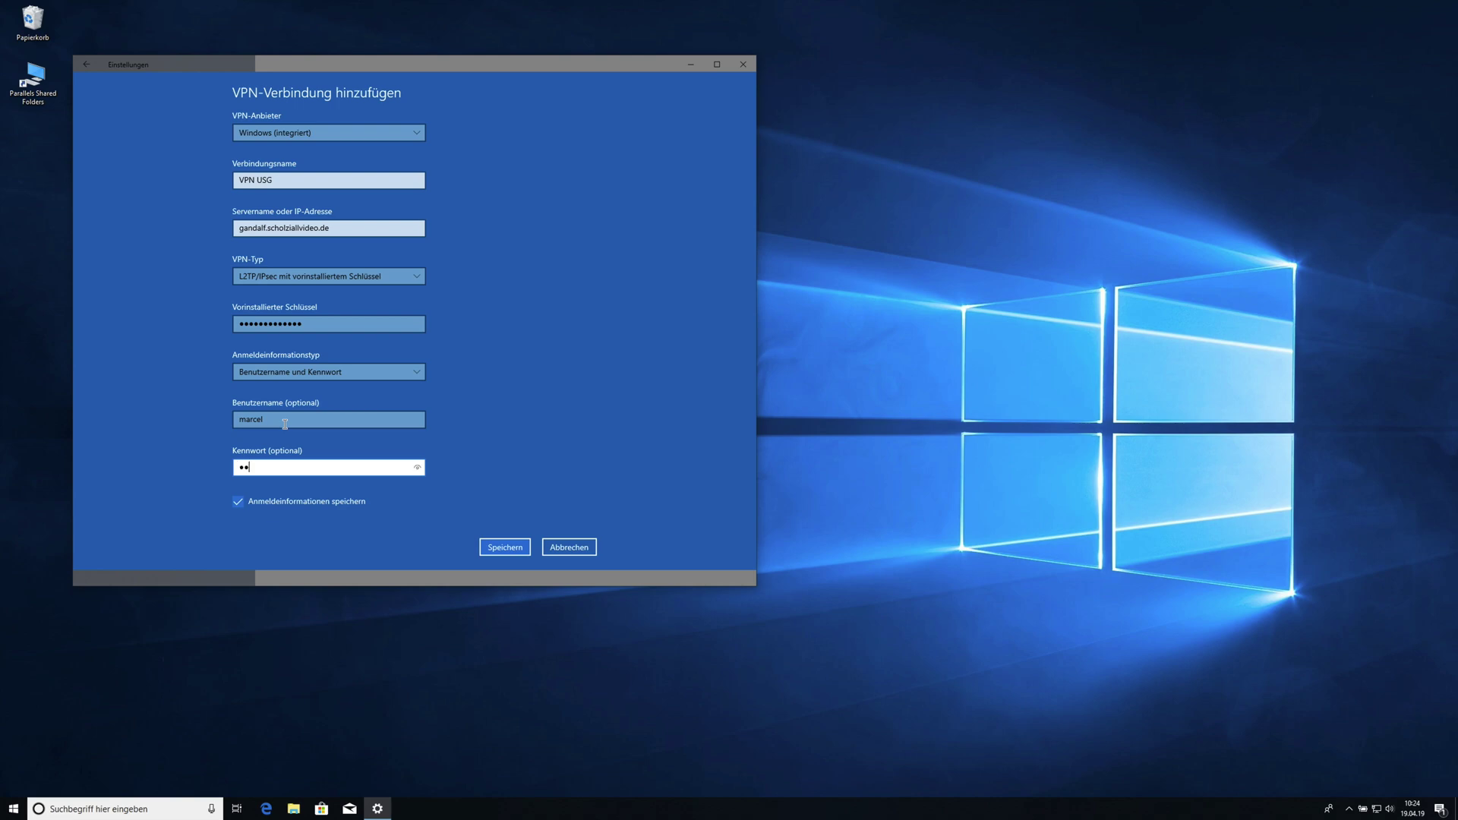
text(••••••)
click(505, 547)
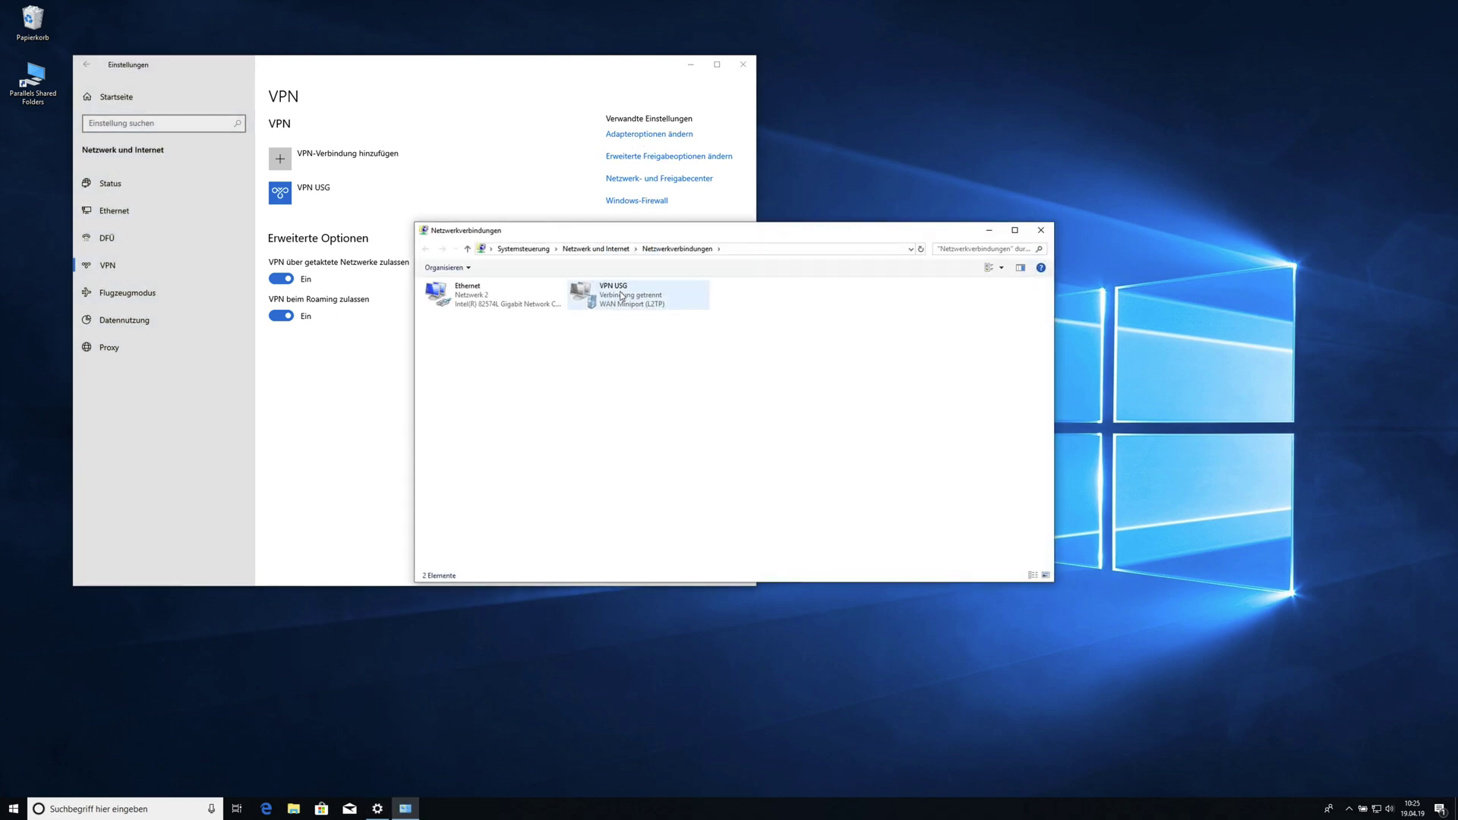
Allow specific authentication protocols with Microsoft CHAP Version 2 in the VPN USG adapter's security properties, then close the network connections.
right_click(620, 293)
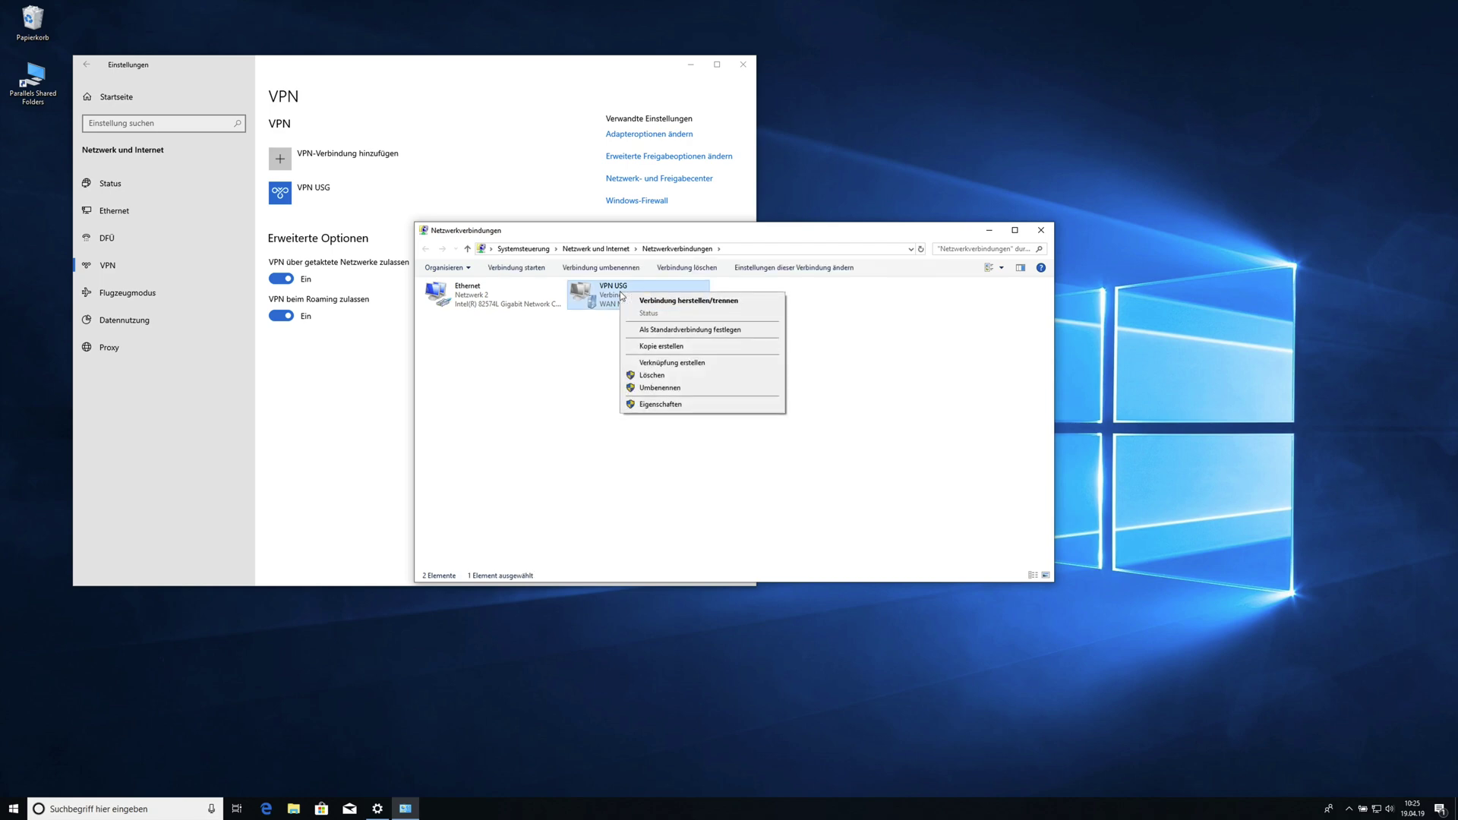
click(660, 404)
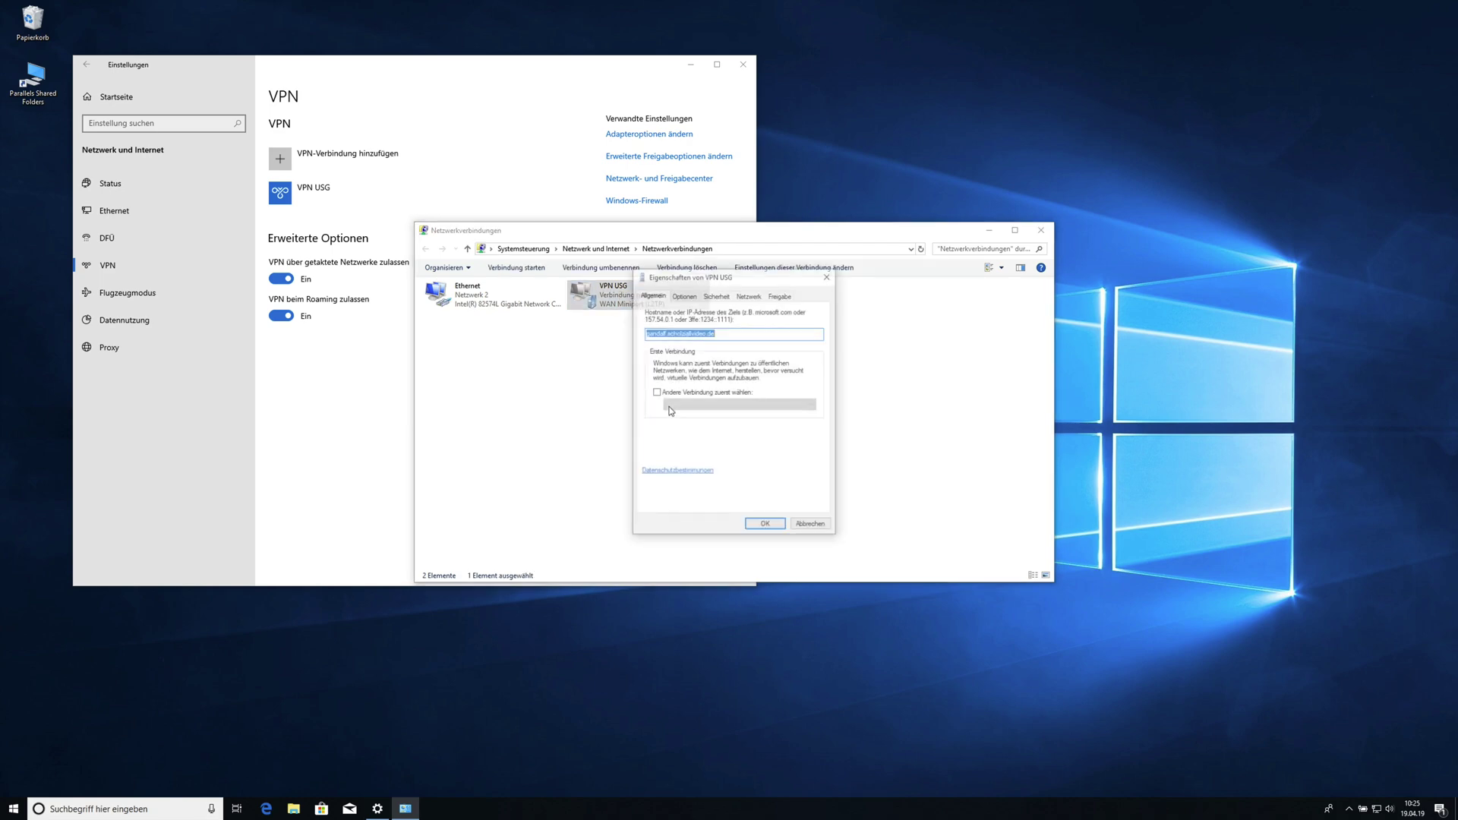
click(717, 296)
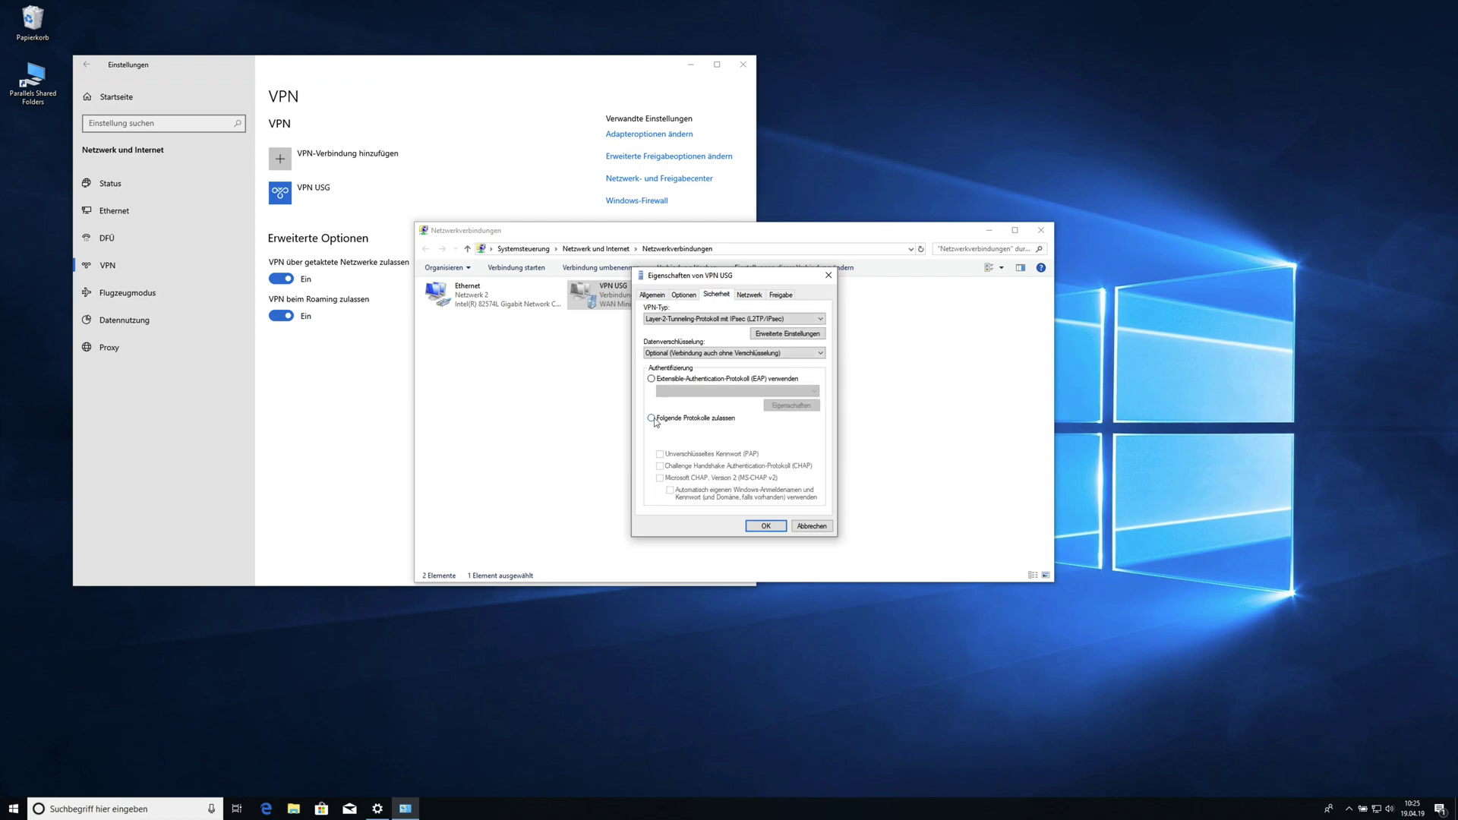
click(652, 418)
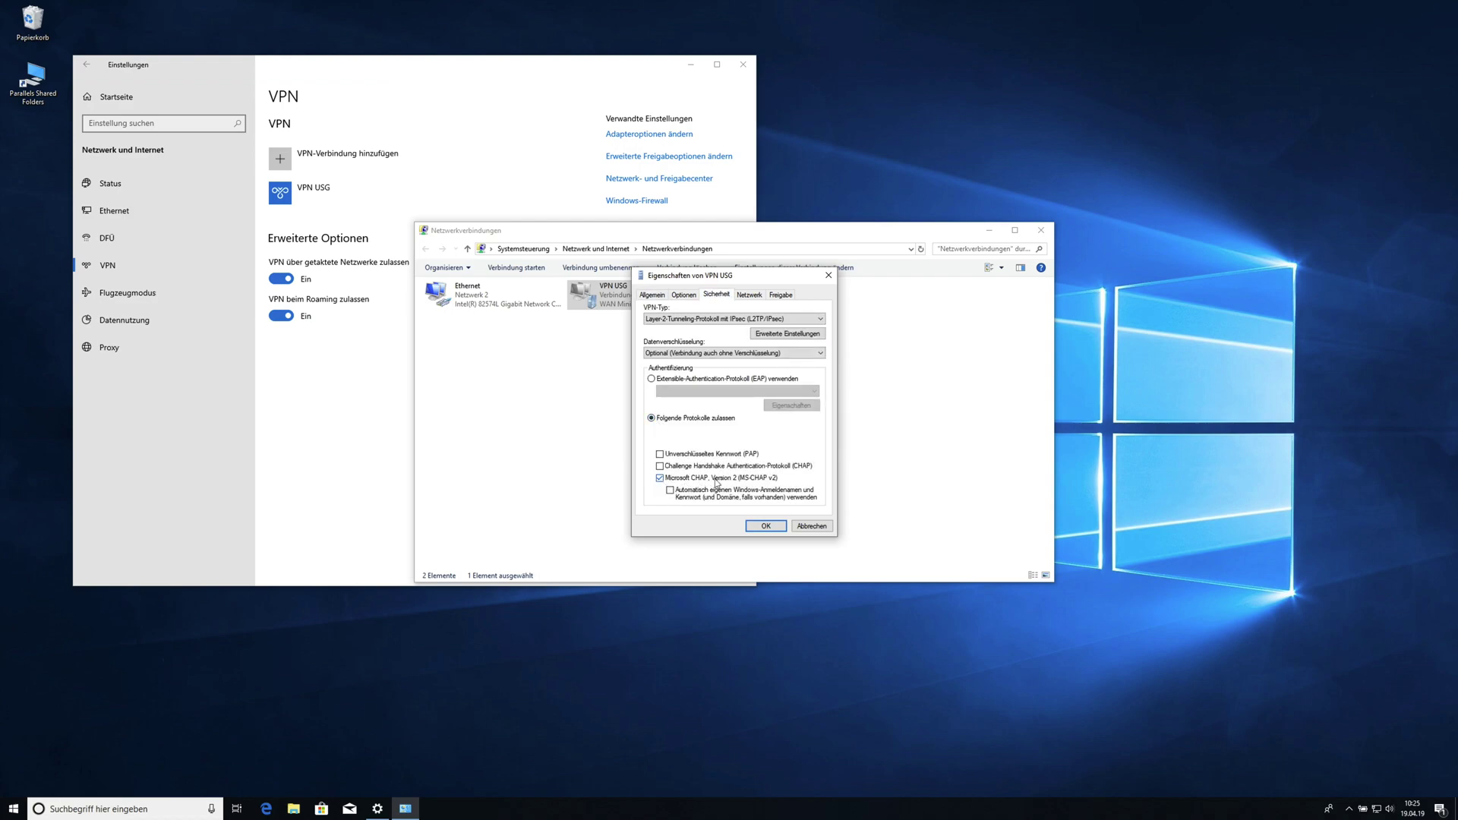
click(765, 526)
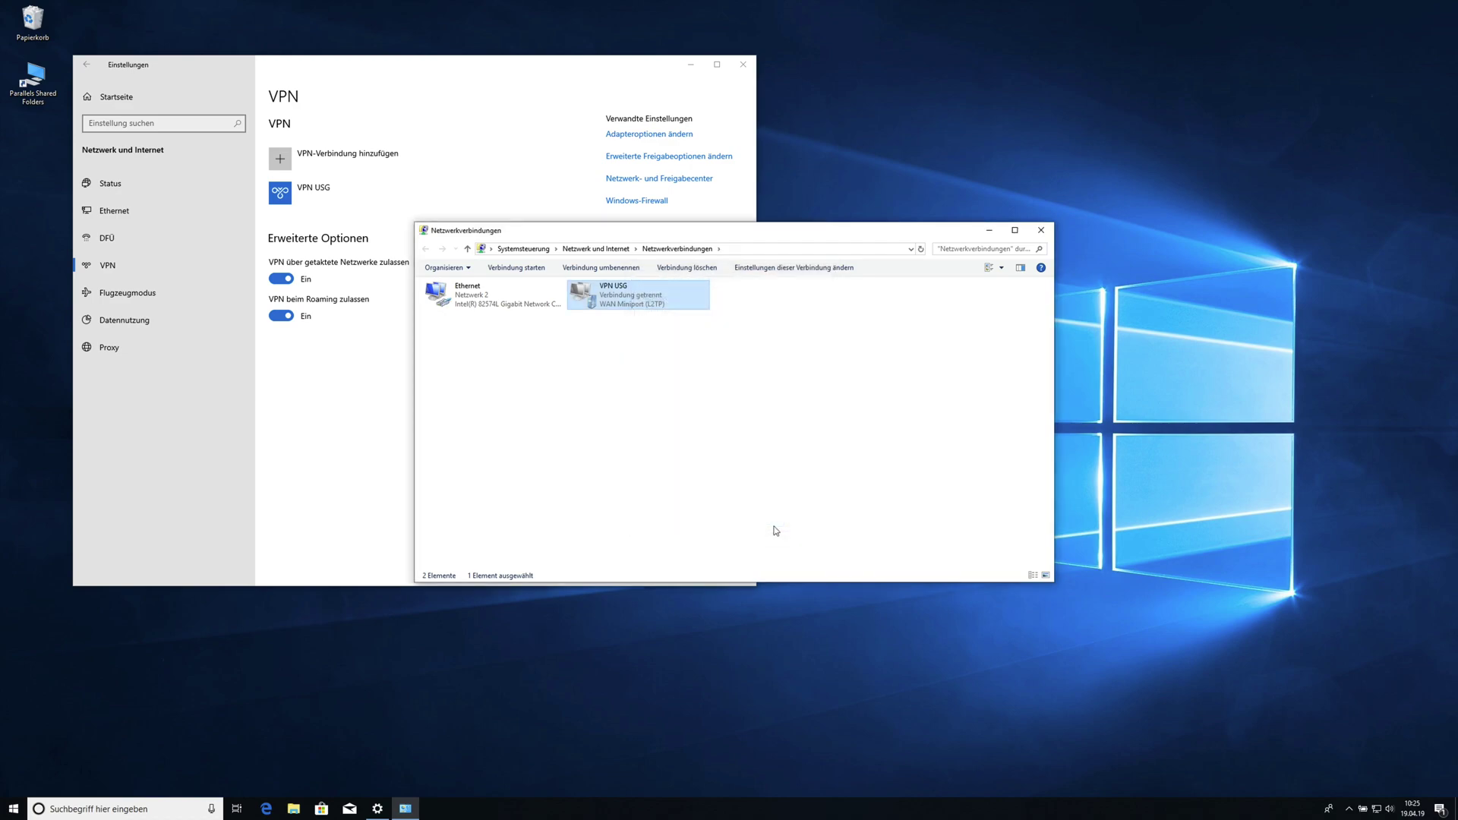
click(1041, 230)
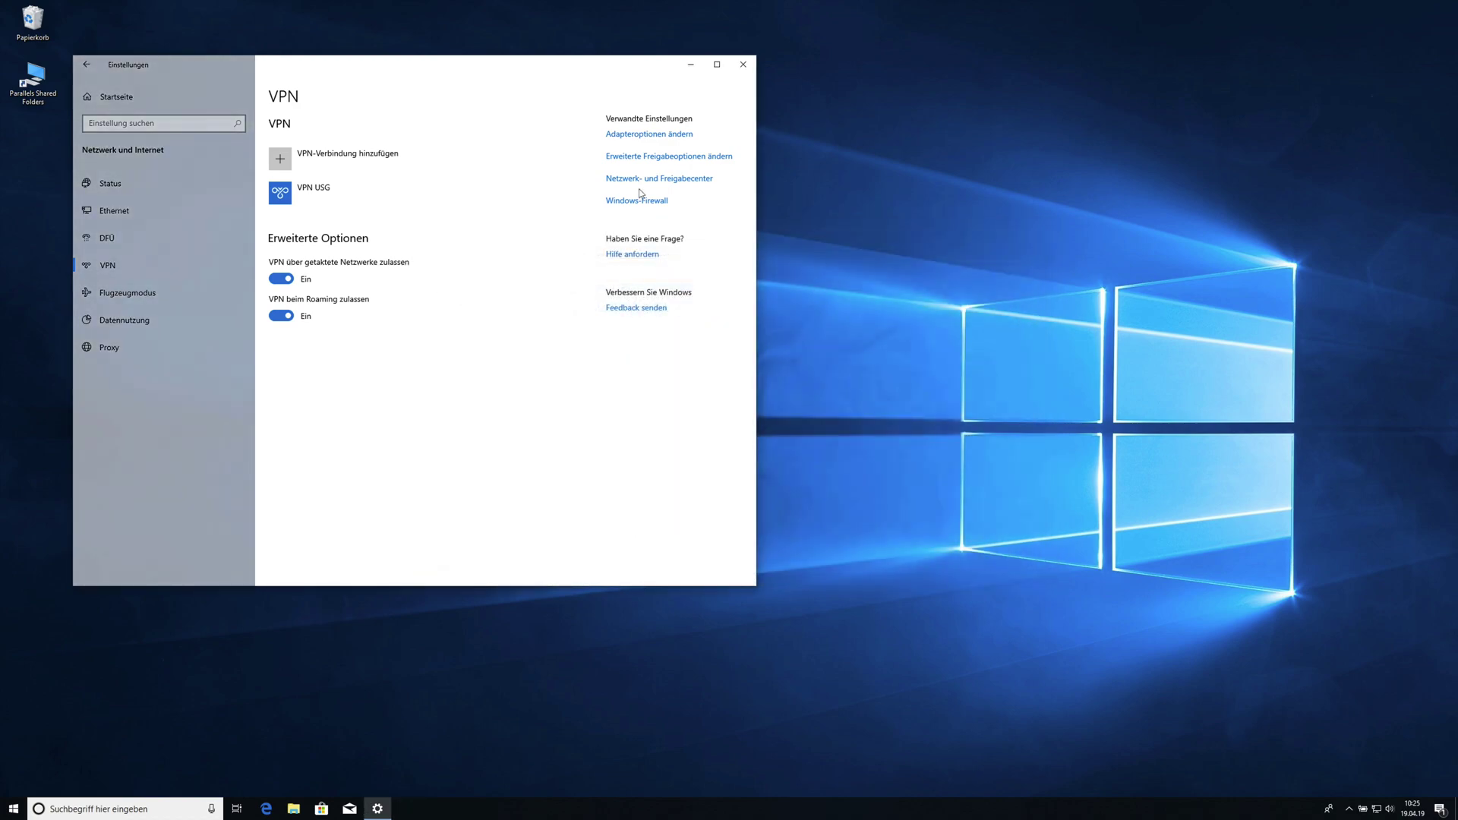
Connect VPN USG and examine the connection details in its adapter status.
click(308, 198)
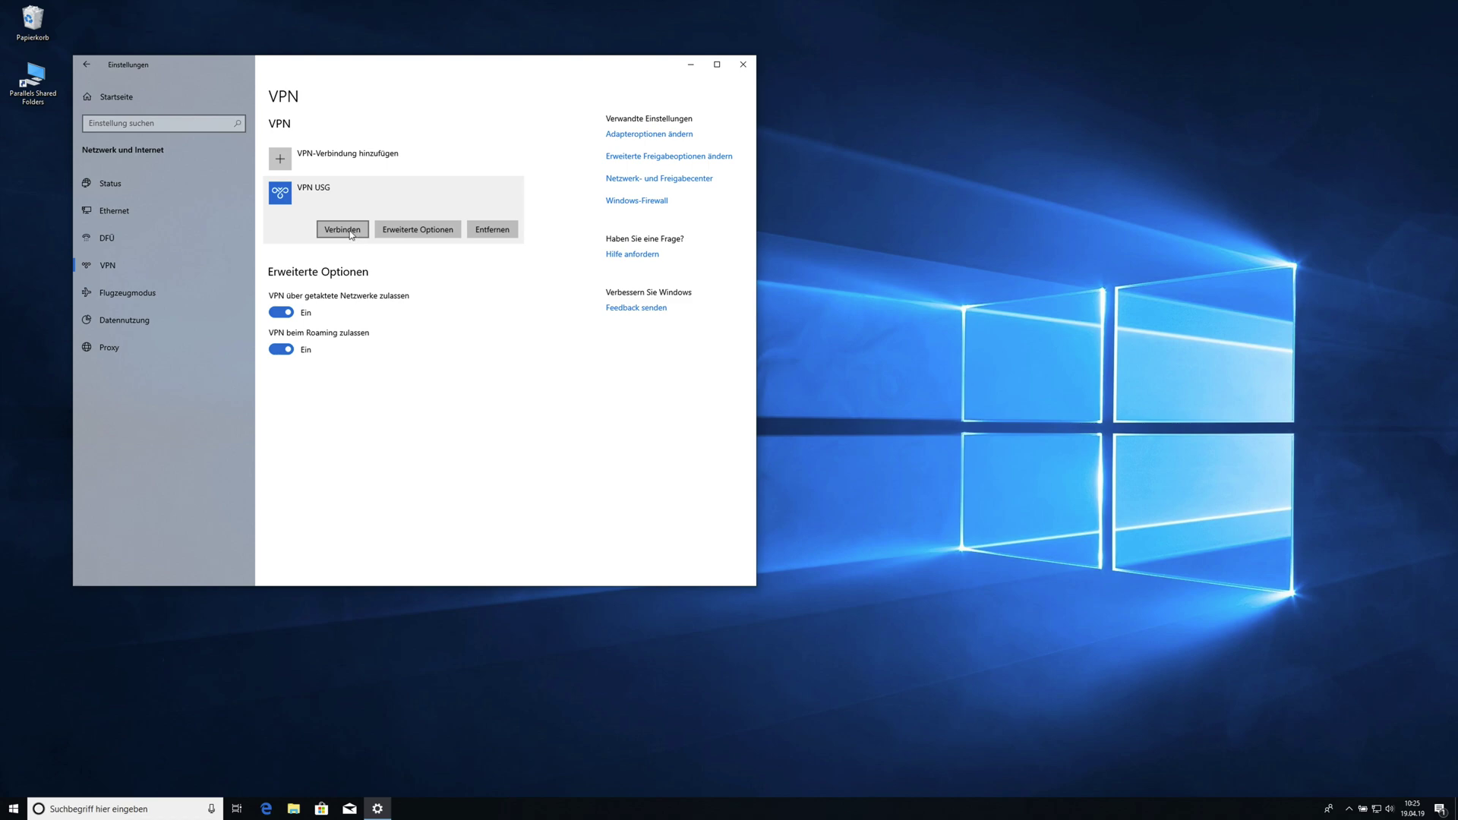
click(350, 232)
click(671, 137)
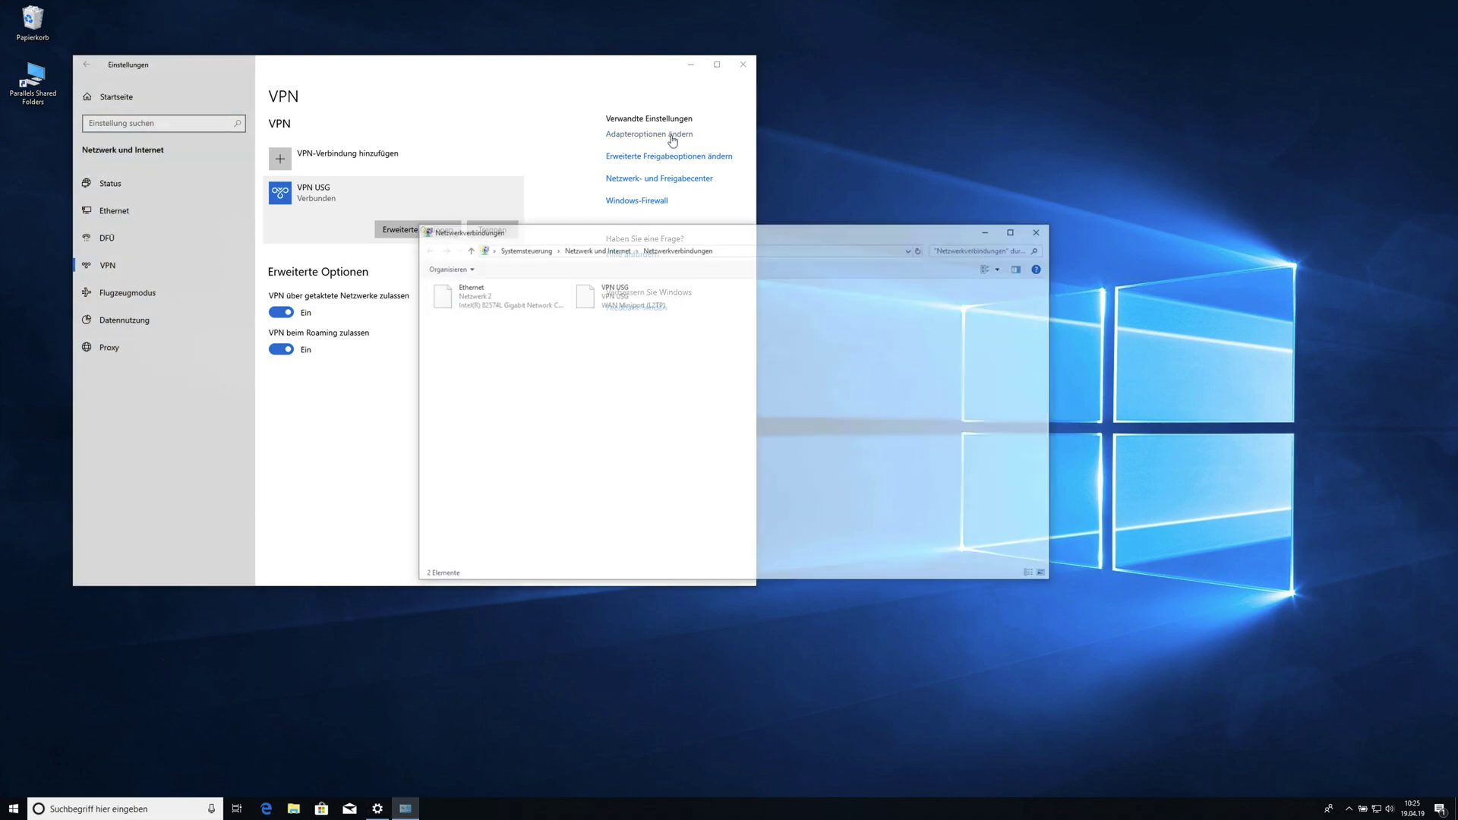
double_click(612, 304)
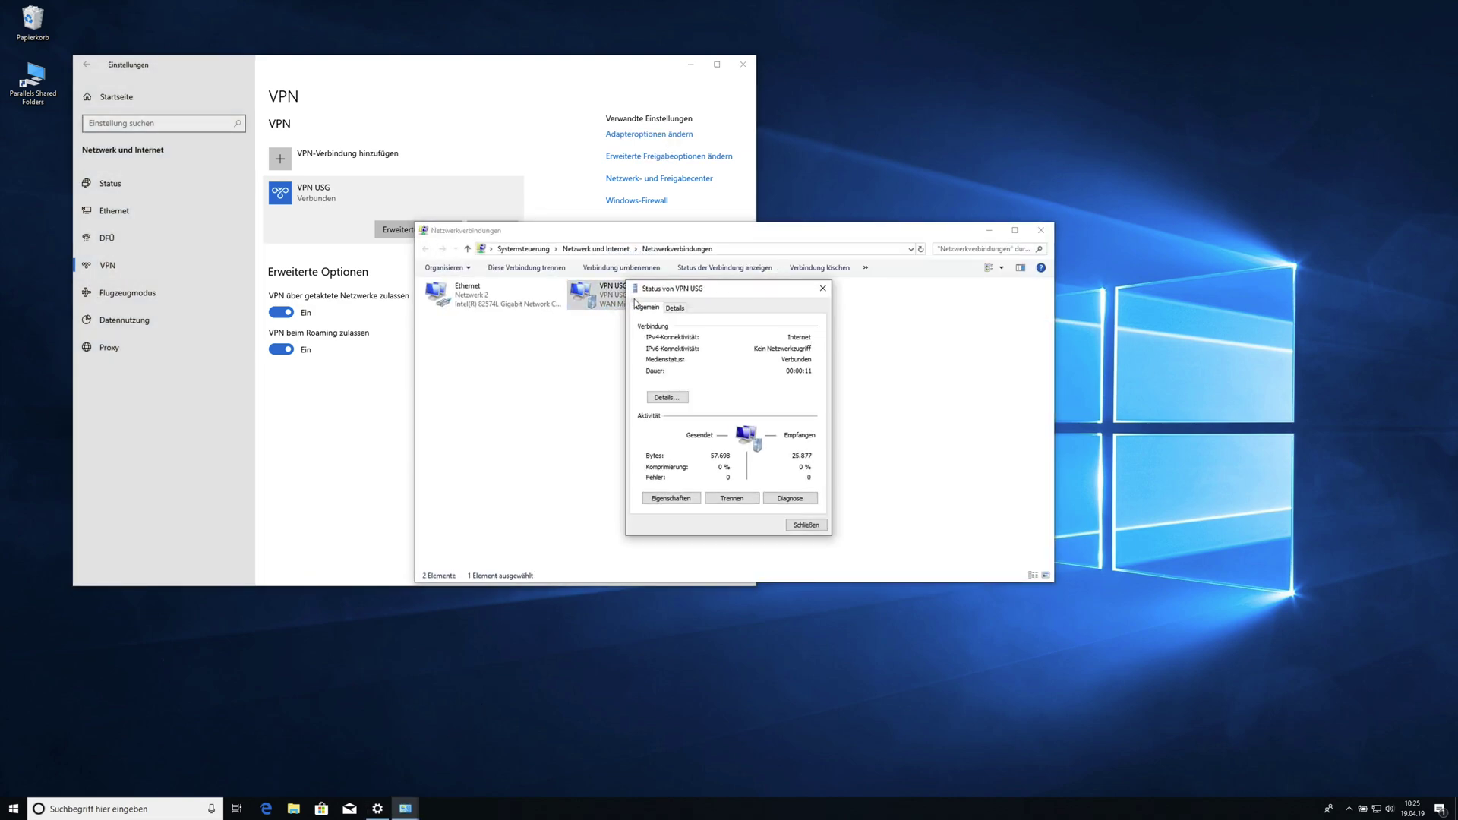
click(676, 307)
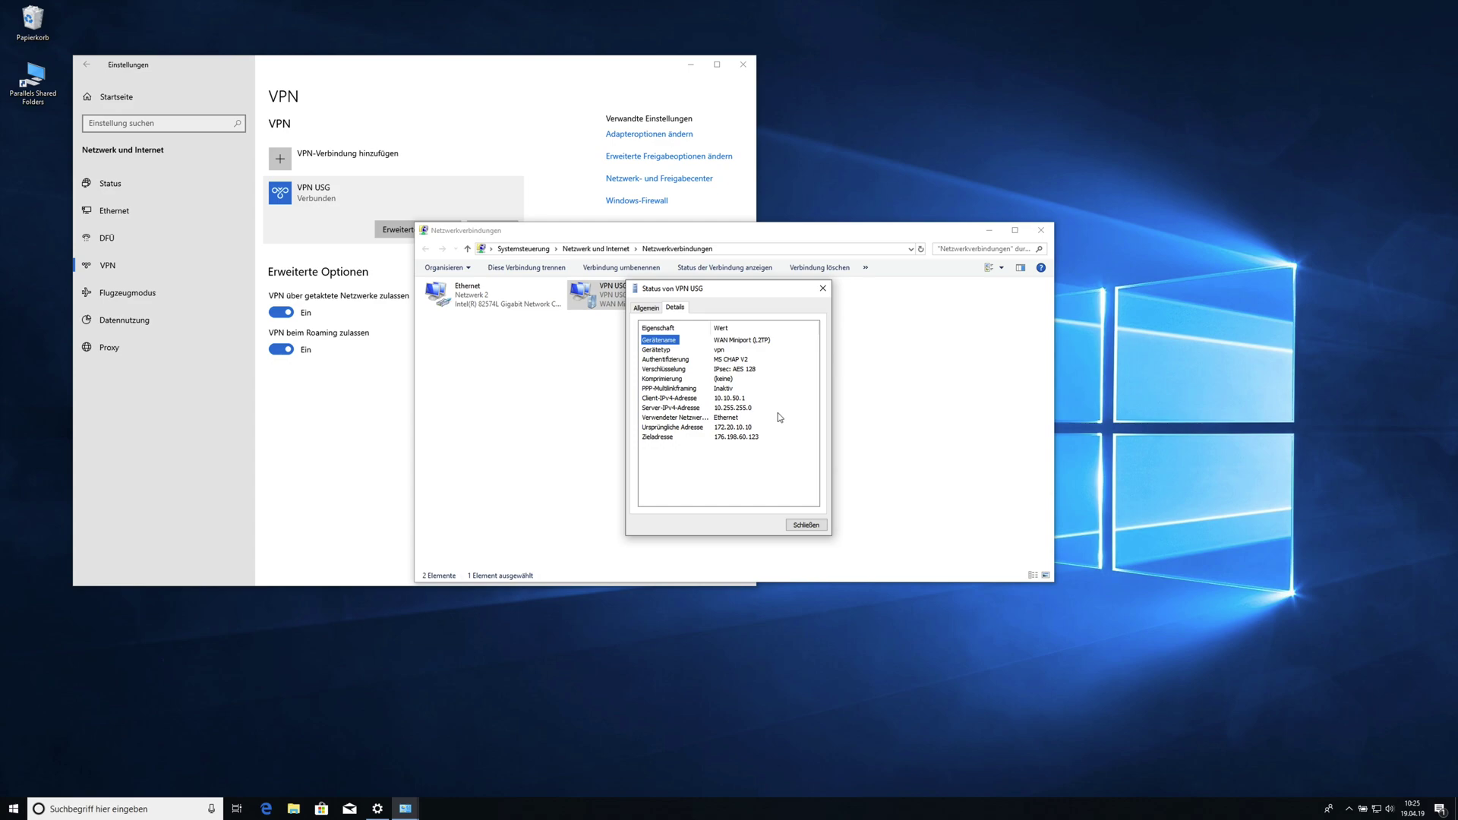
click(806, 524)
Disconnect VPN USG in Windows and switch back to the Mac desktop.
click(330, 212)
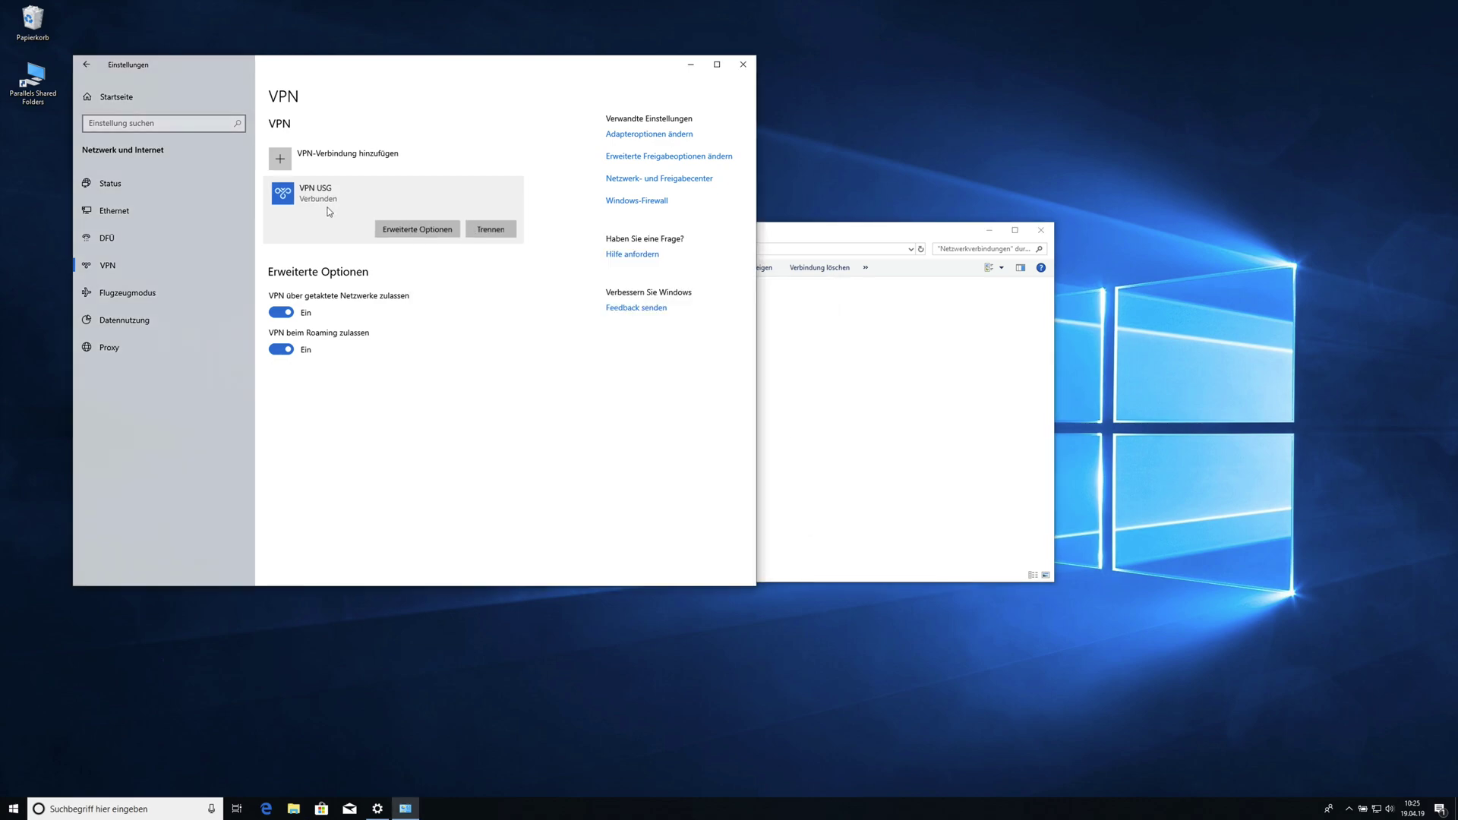
click(490, 229)
key(ctrl+Left)
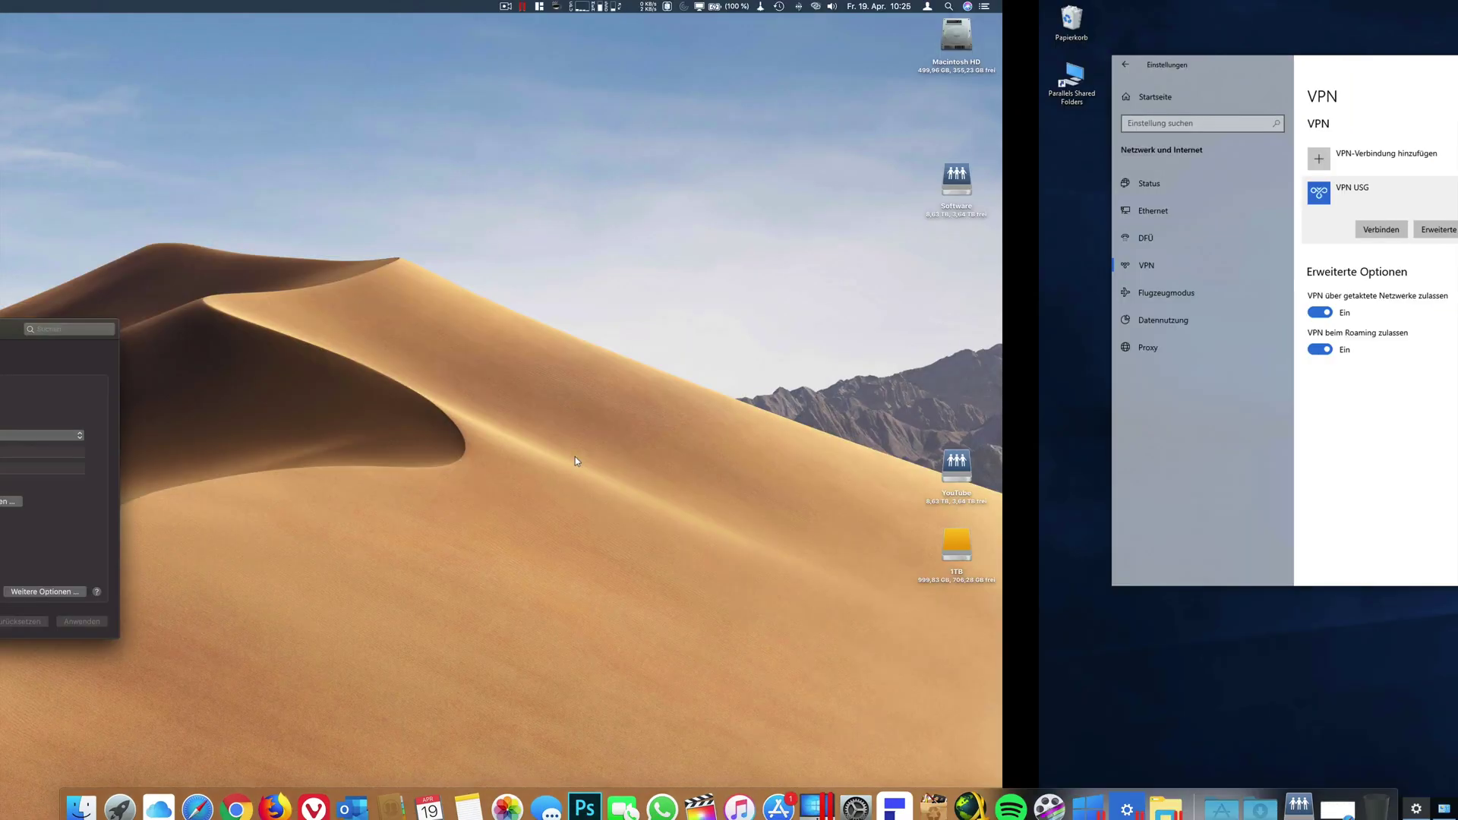